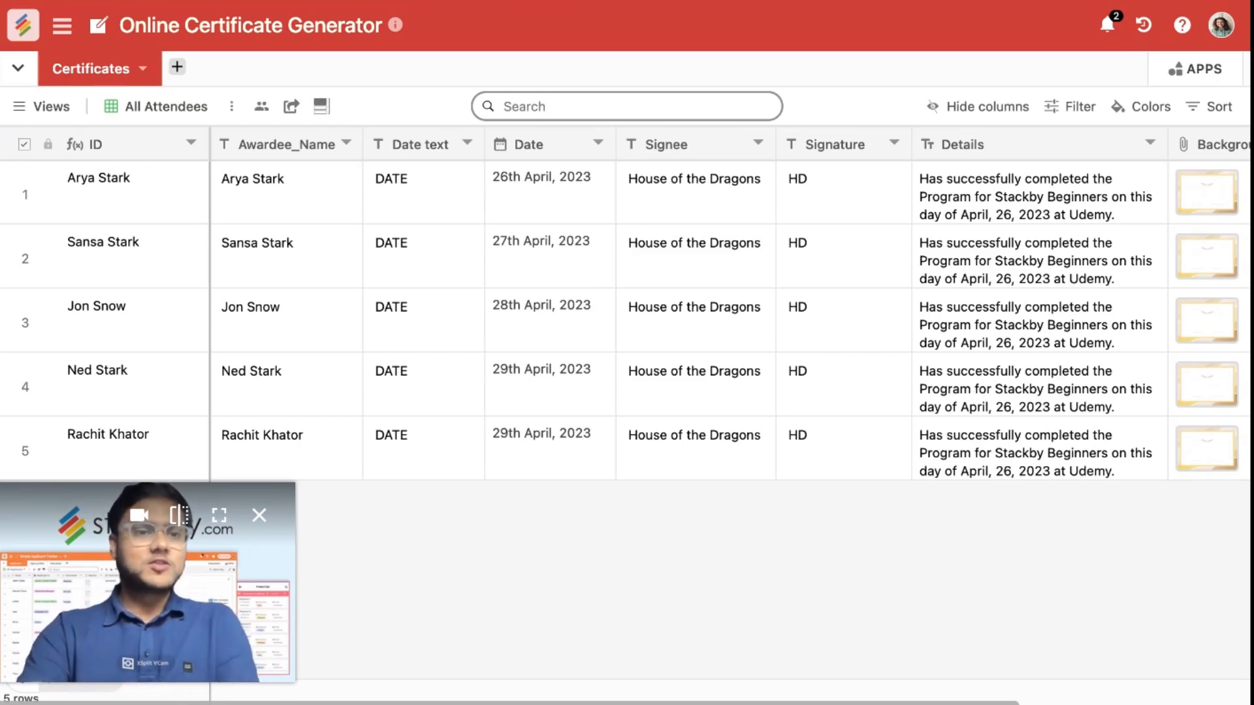
Step: Review the columns of the Certificates table and preview the first record's Background image
drag(109, 602, 109, 617)
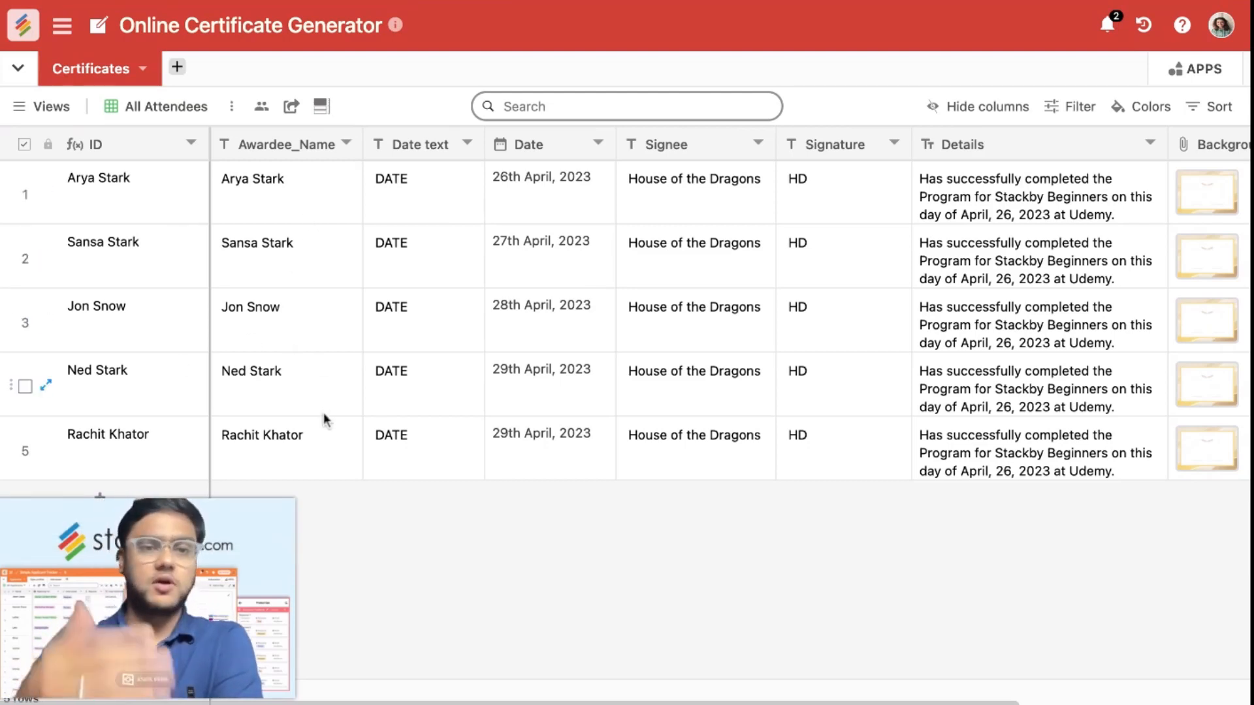
scroll(451, 331, right, 2)
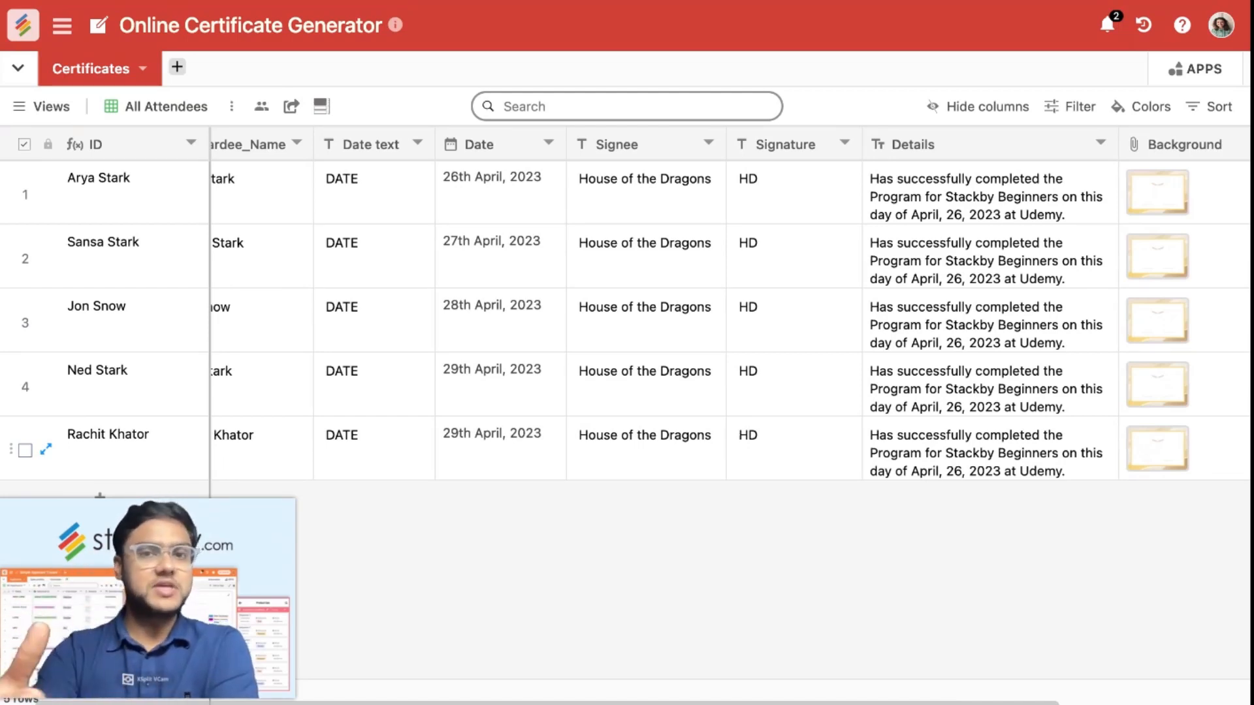
scroll(597, 392, right, 3)
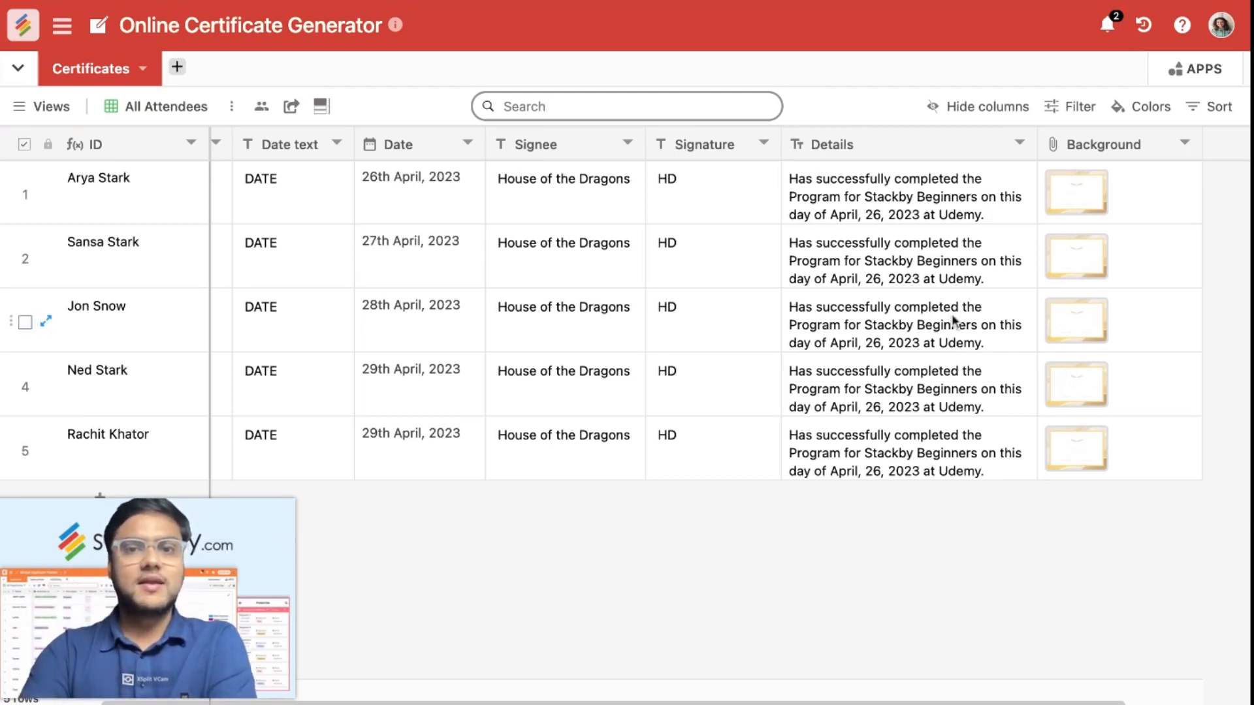
scroll(941, 313, right, 2)
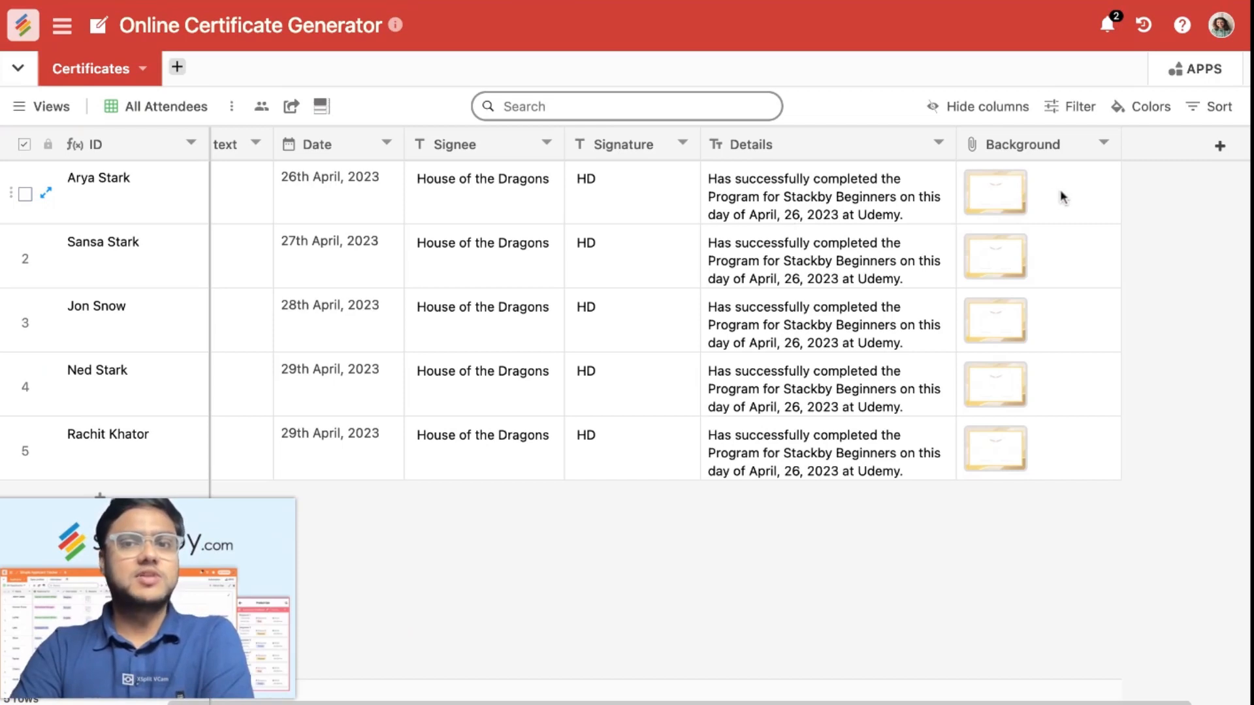
click(1038, 200)
click(1035, 201)
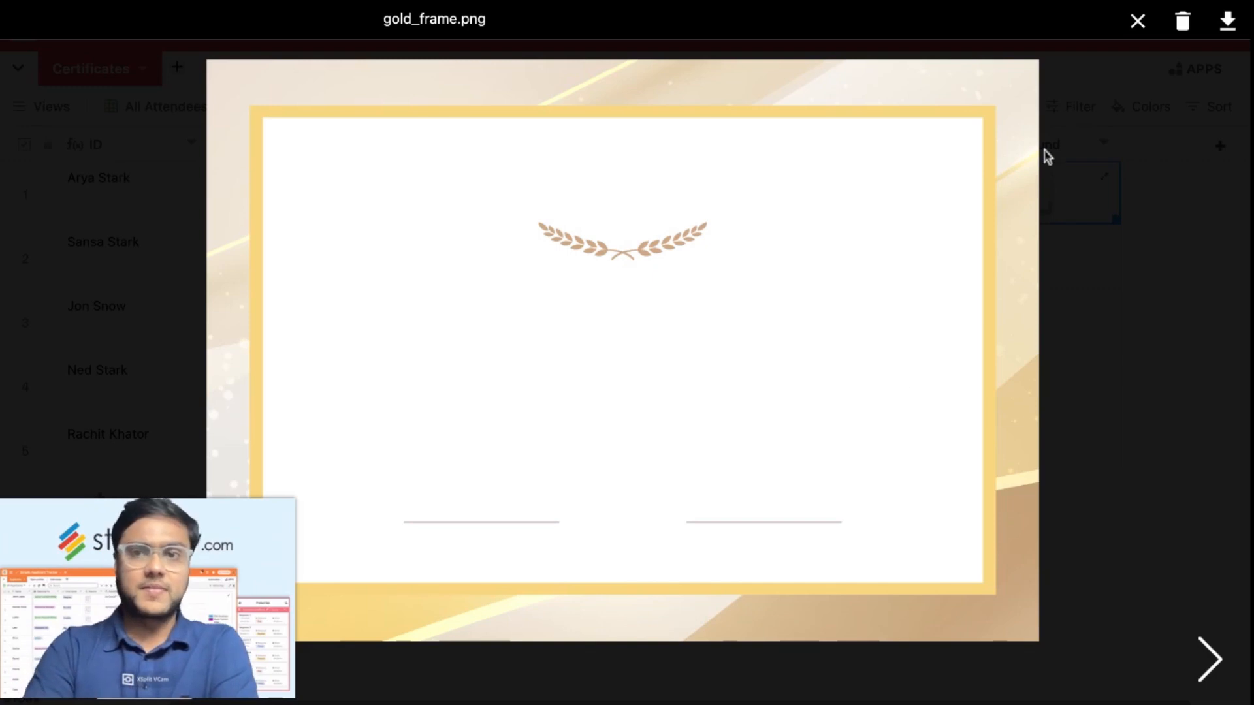
click(1137, 22)
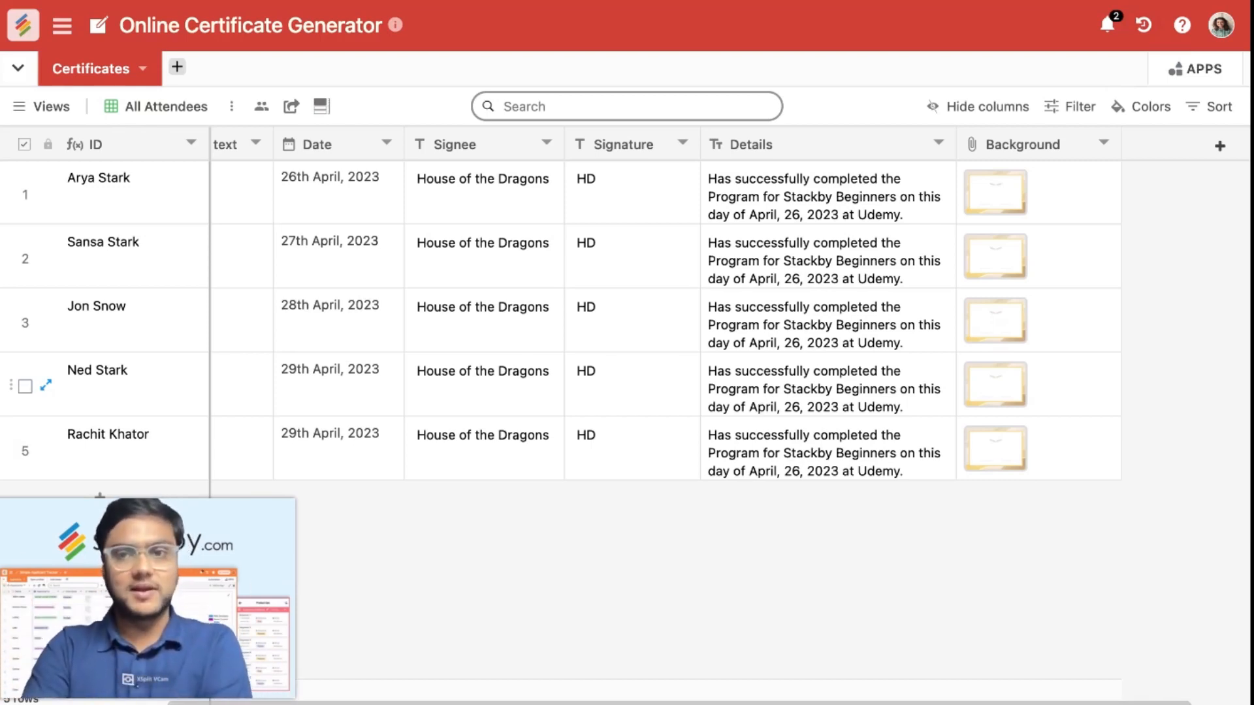
Step: Search the app library for Page Designer and add it to the stack
click(1198, 74)
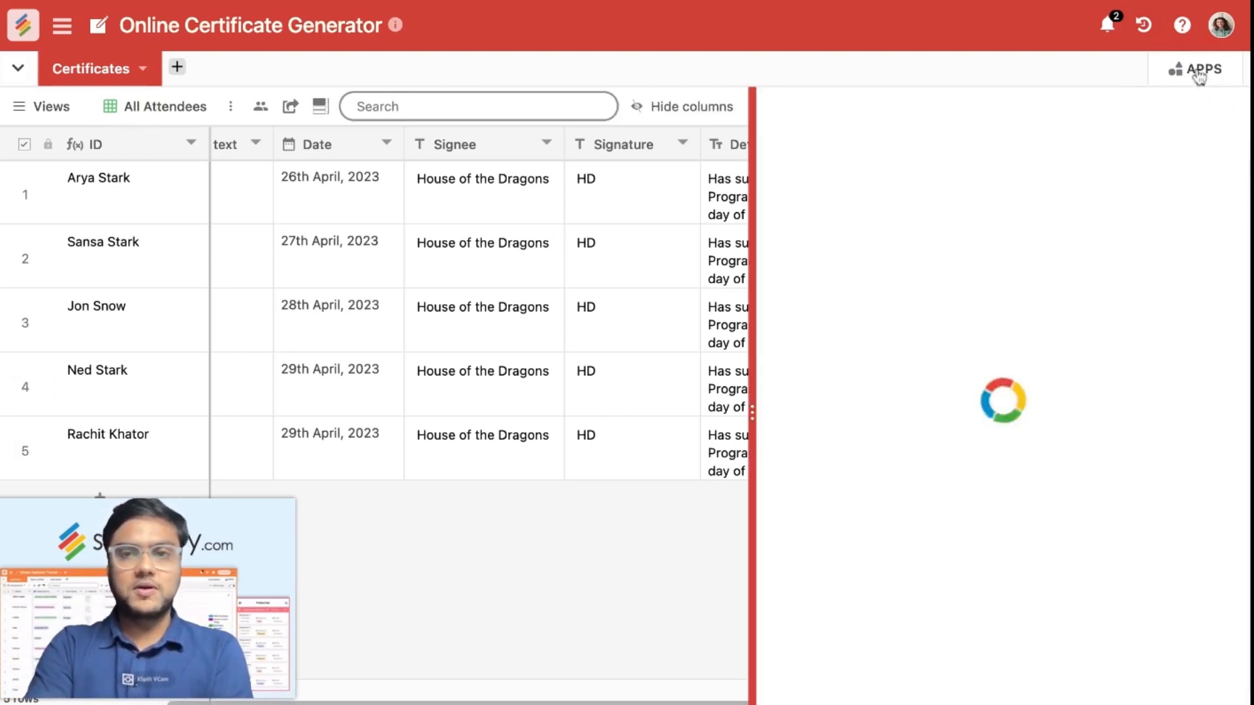
click(1176, 161)
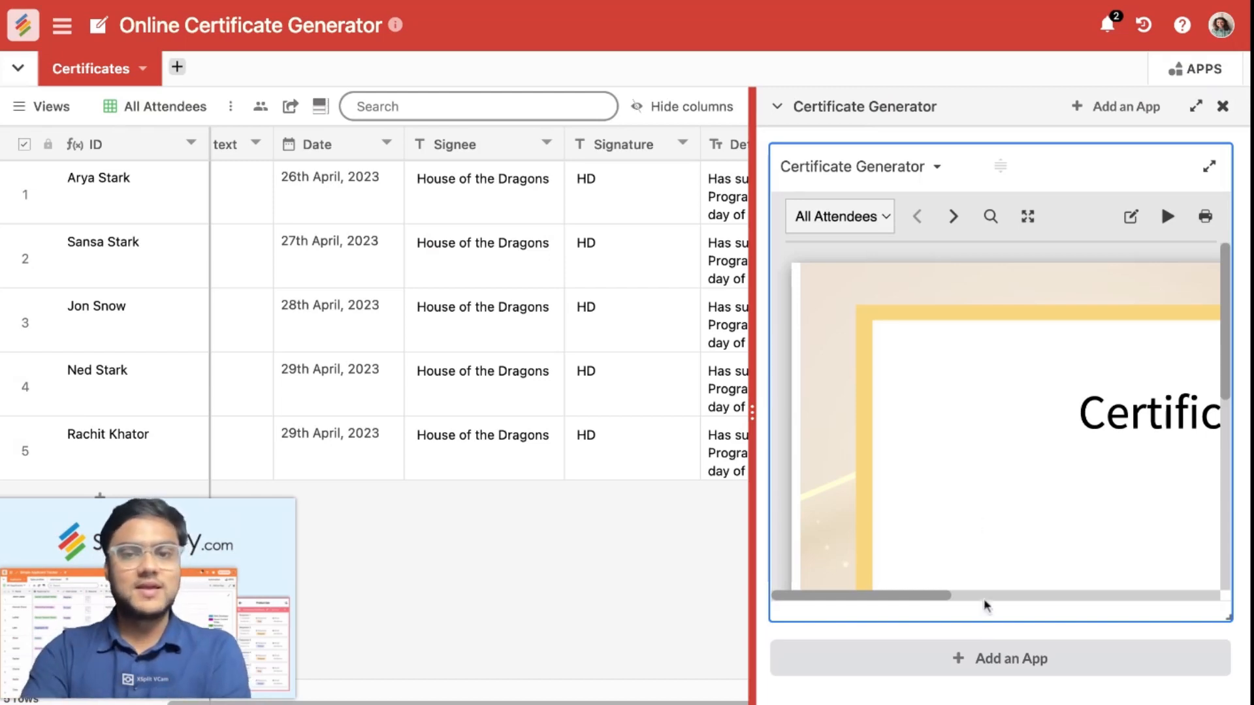
click(993, 673)
click(461, 160)
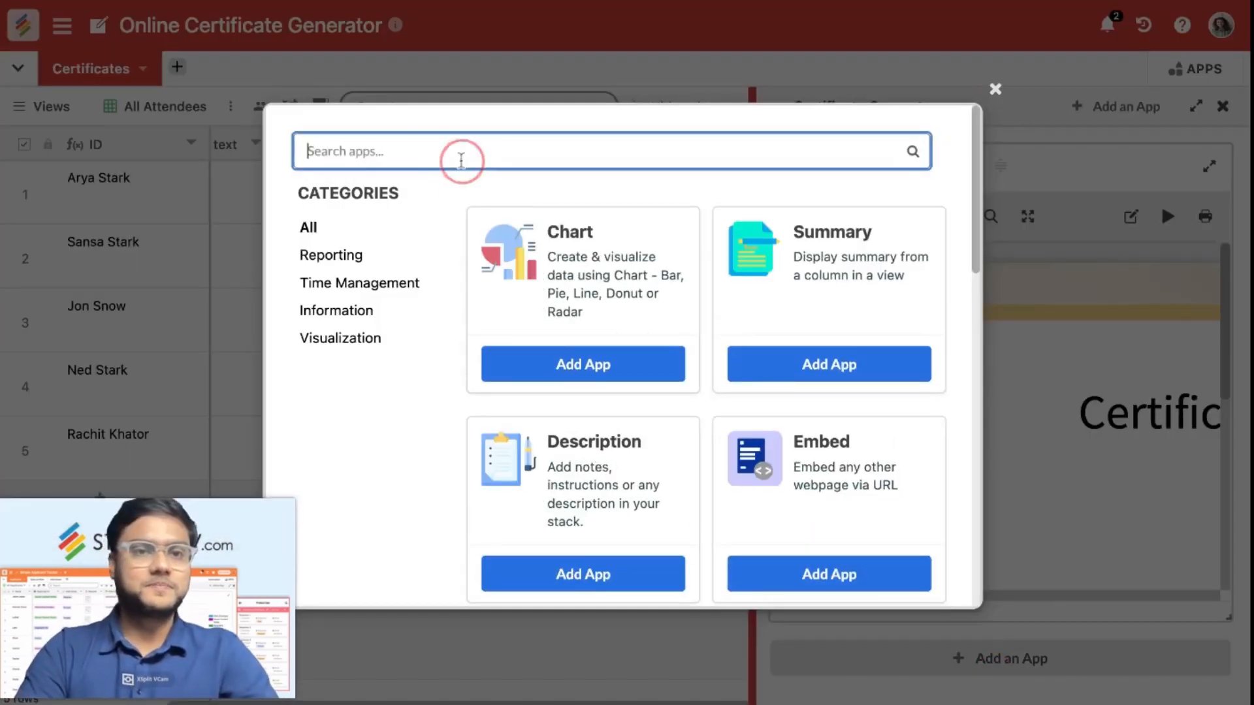
text({)
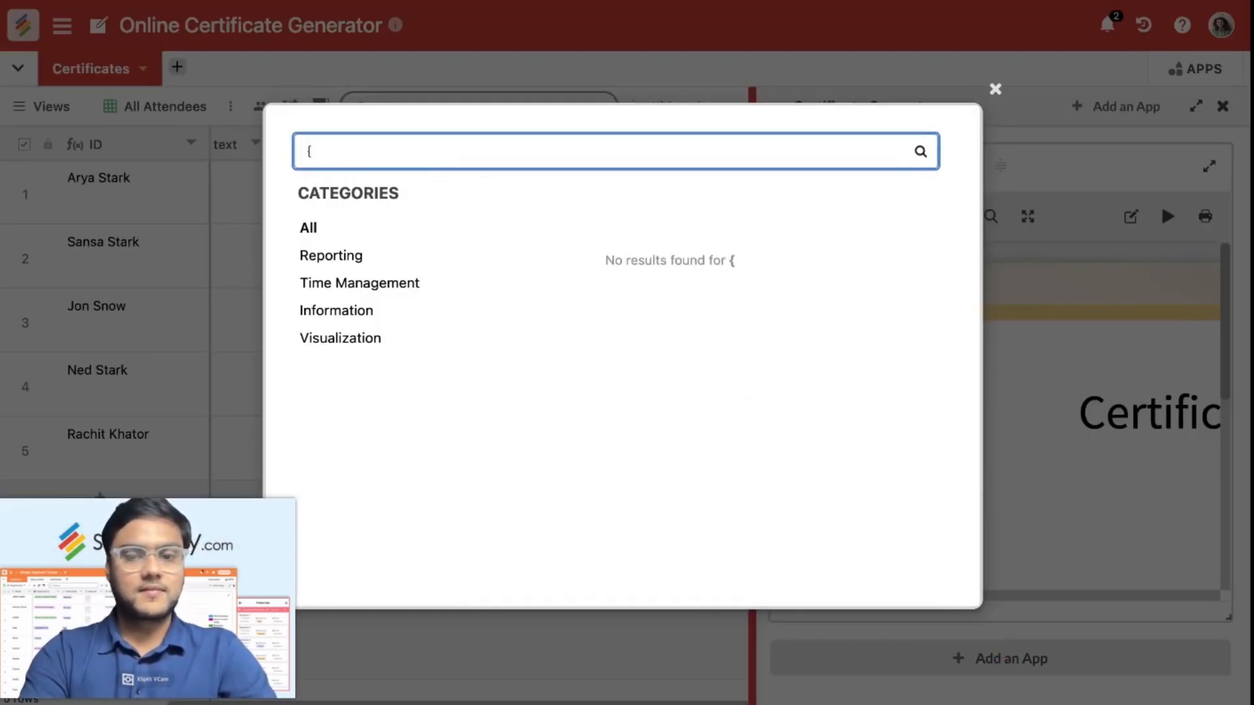
key(BackSpace)
text(Pa)
click(608, 330)
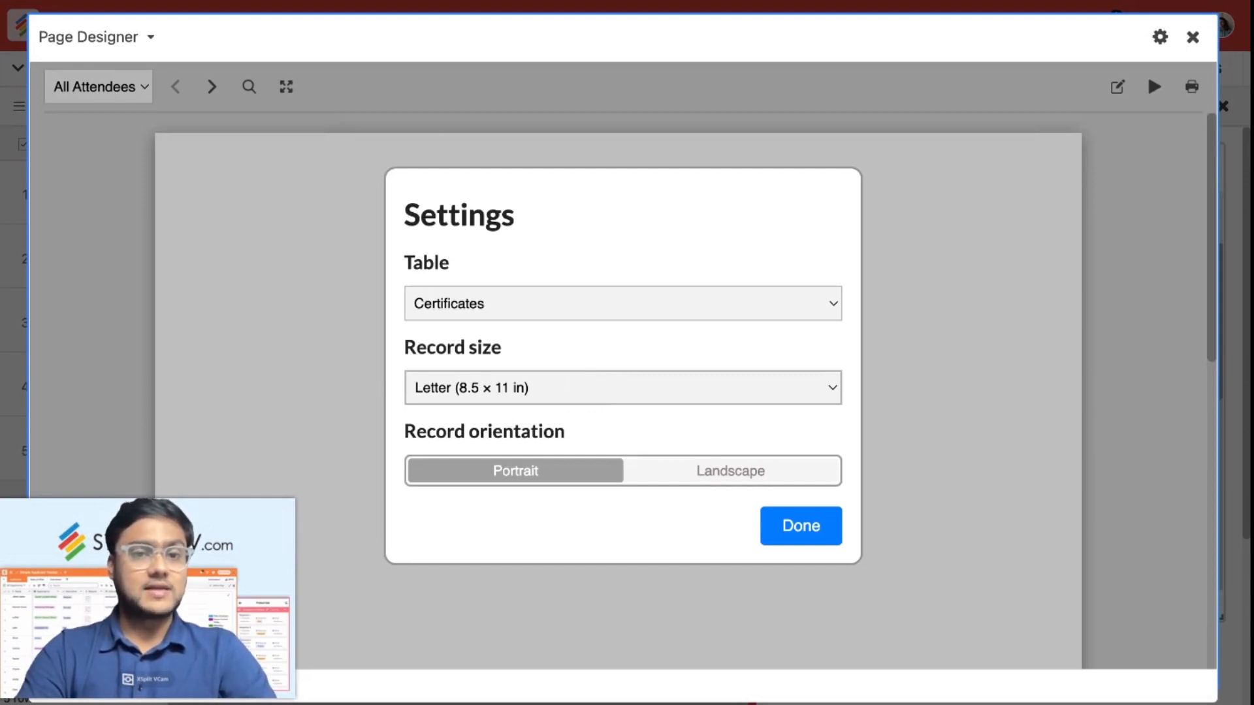
Step: Configure the page with a custom record size of 1080 px wide and 728 px high
click(499, 491)
click(504, 474)
text(0180)
key(BackSpace)
key(BackSpace)
text(1080)
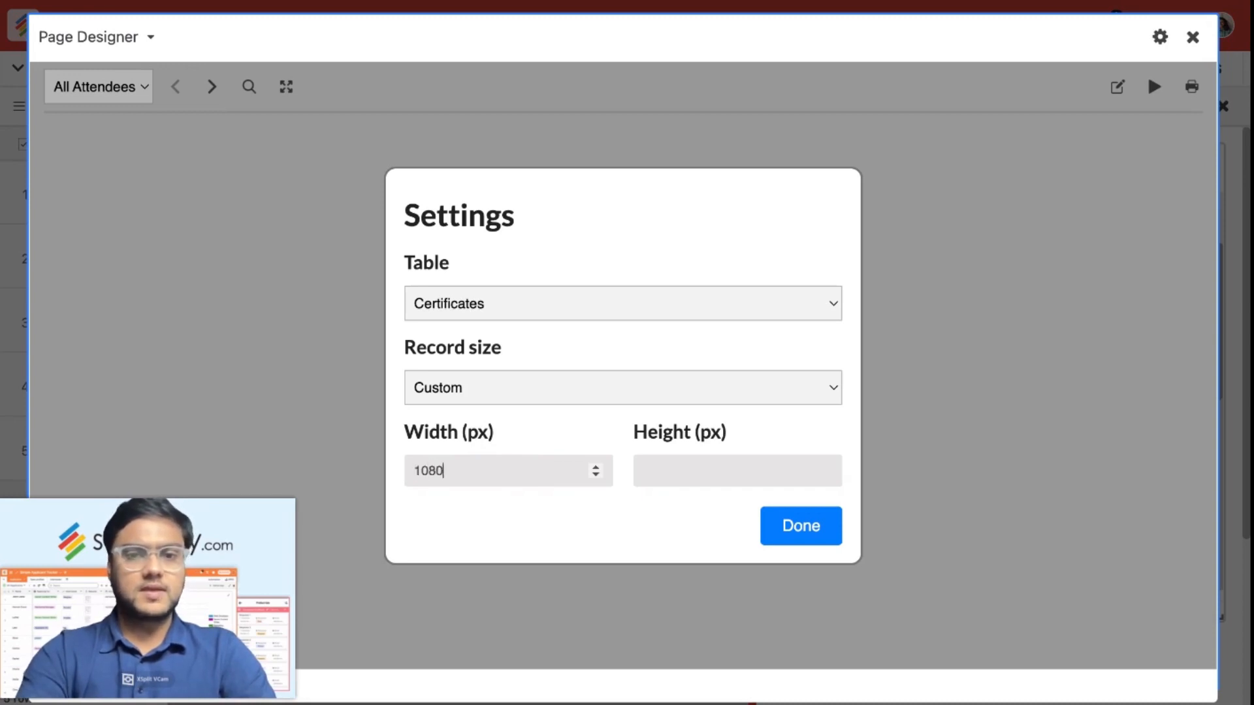
click(761, 470)
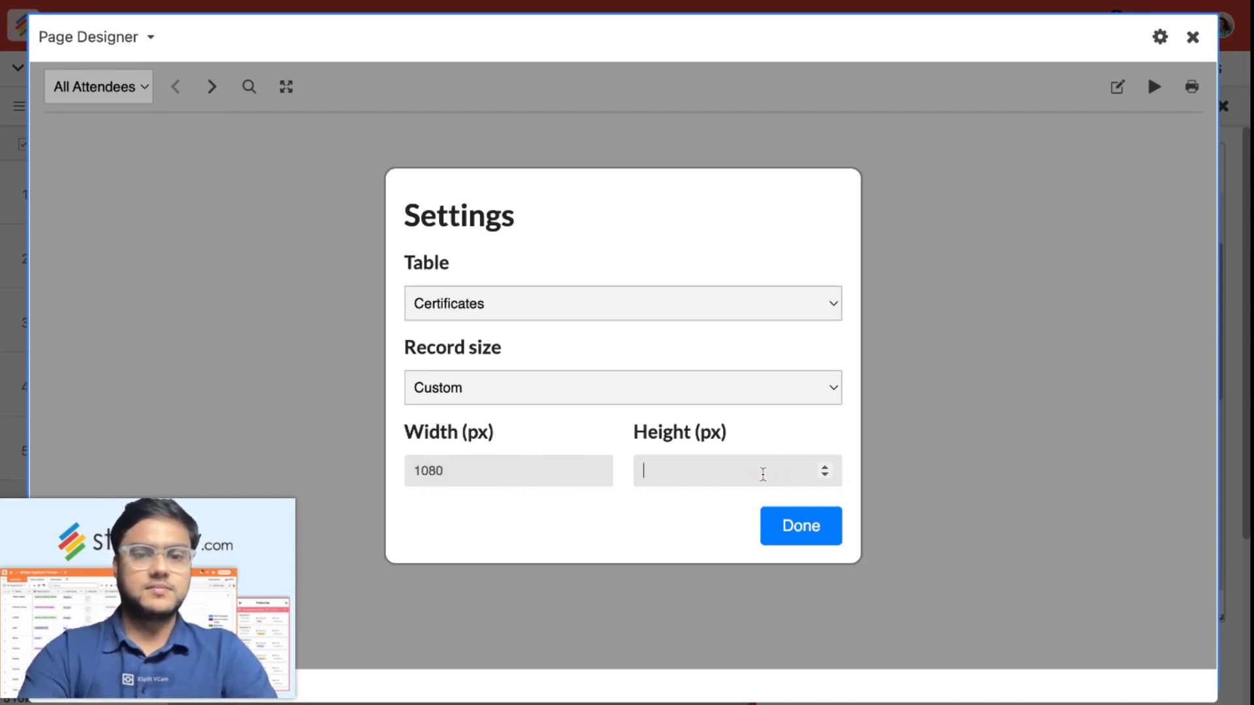
text(728)
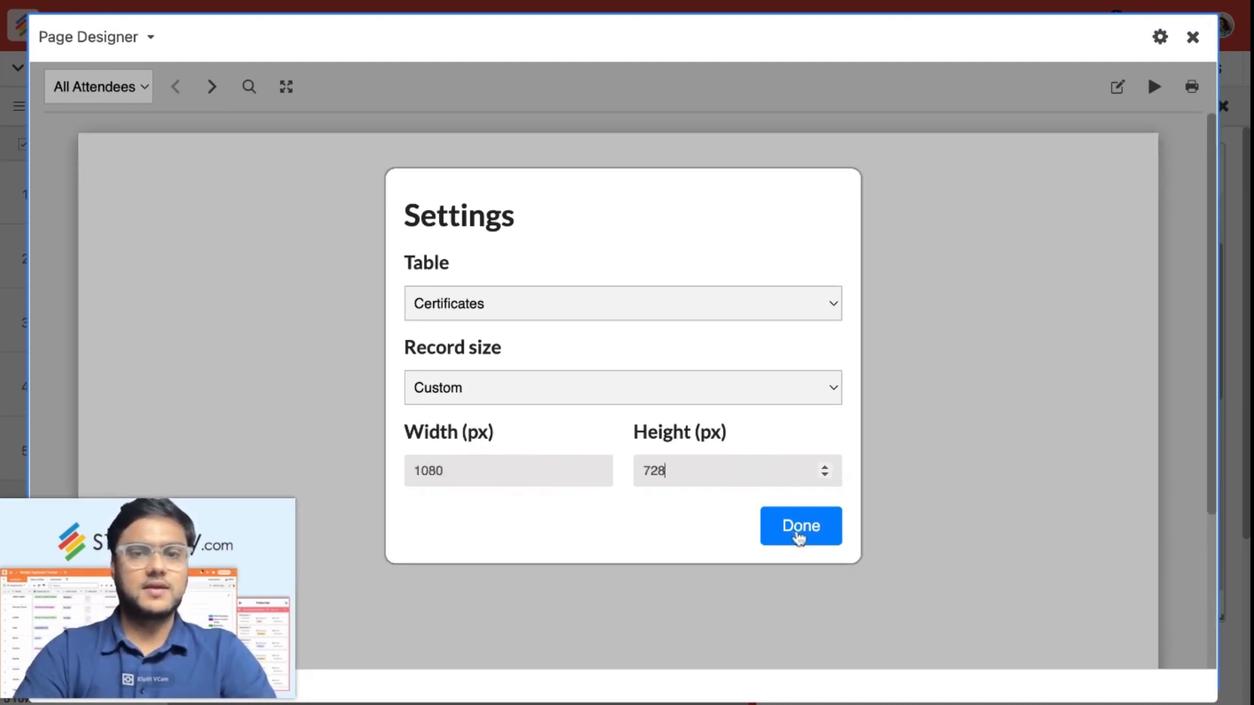
click(798, 530)
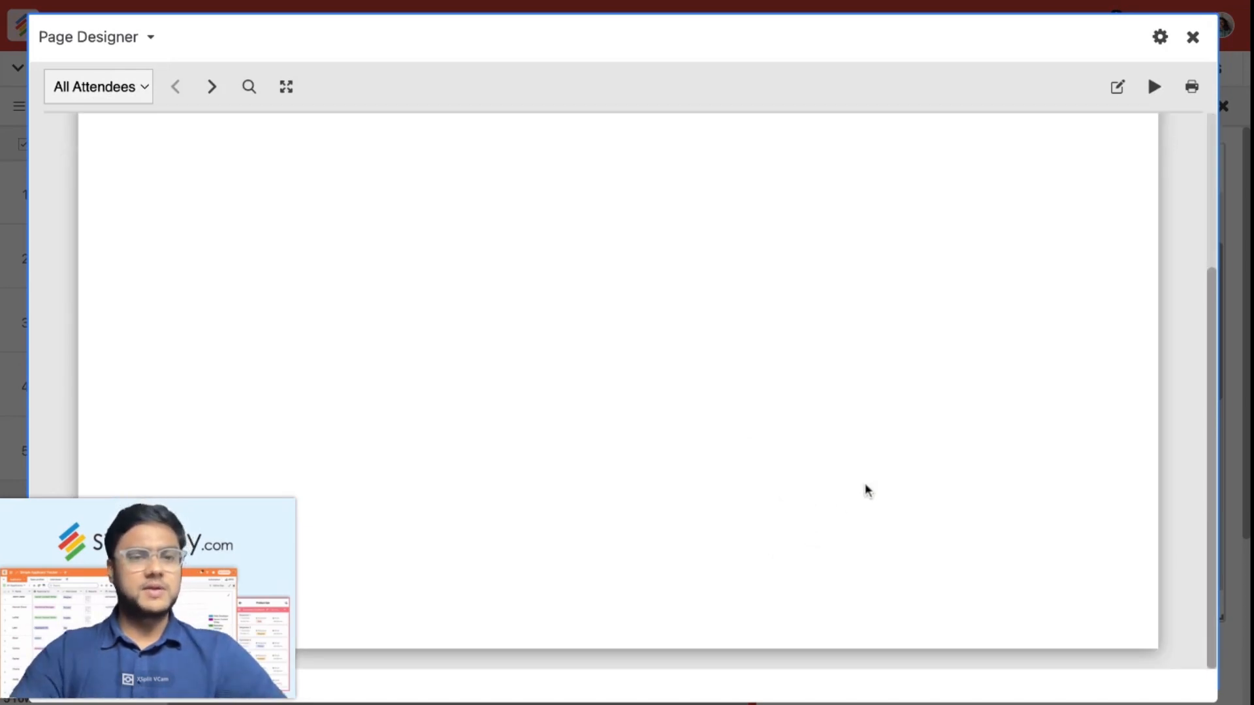
Step: Add the Background field to the page layout near its upper-left corner, about 472 wide and 425 high
click(1118, 87)
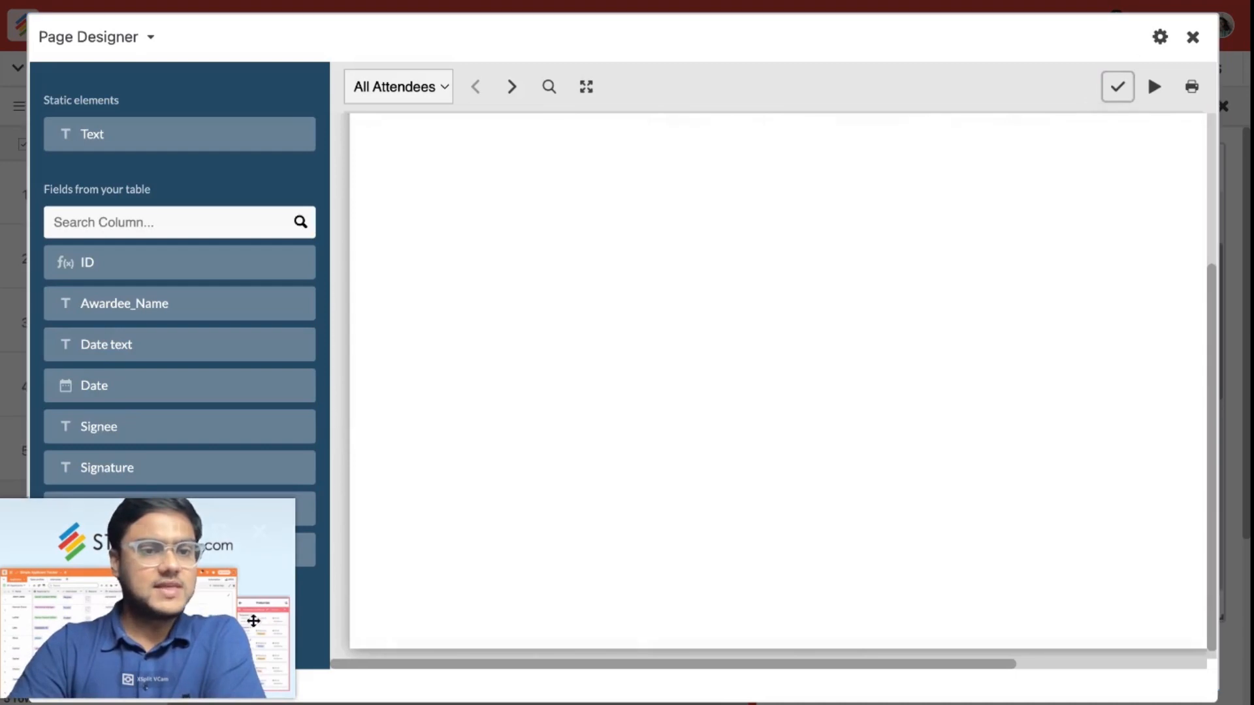
drag(208, 624, 1214, 640)
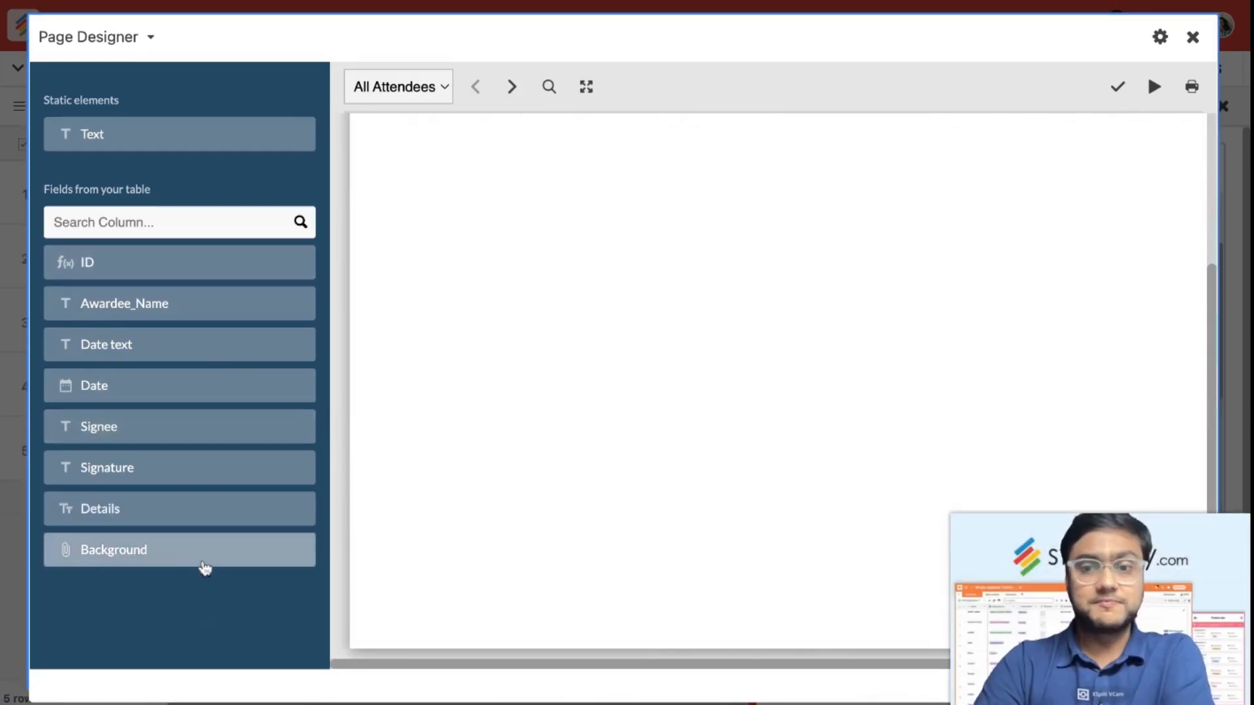
drag(180, 550, 509, 284)
click(737, 503)
drag(672, 403, 660, 316)
scroll(681, 369, up, 2)
drag(699, 438, 690, 288)
scroll(695, 314, up, 2)
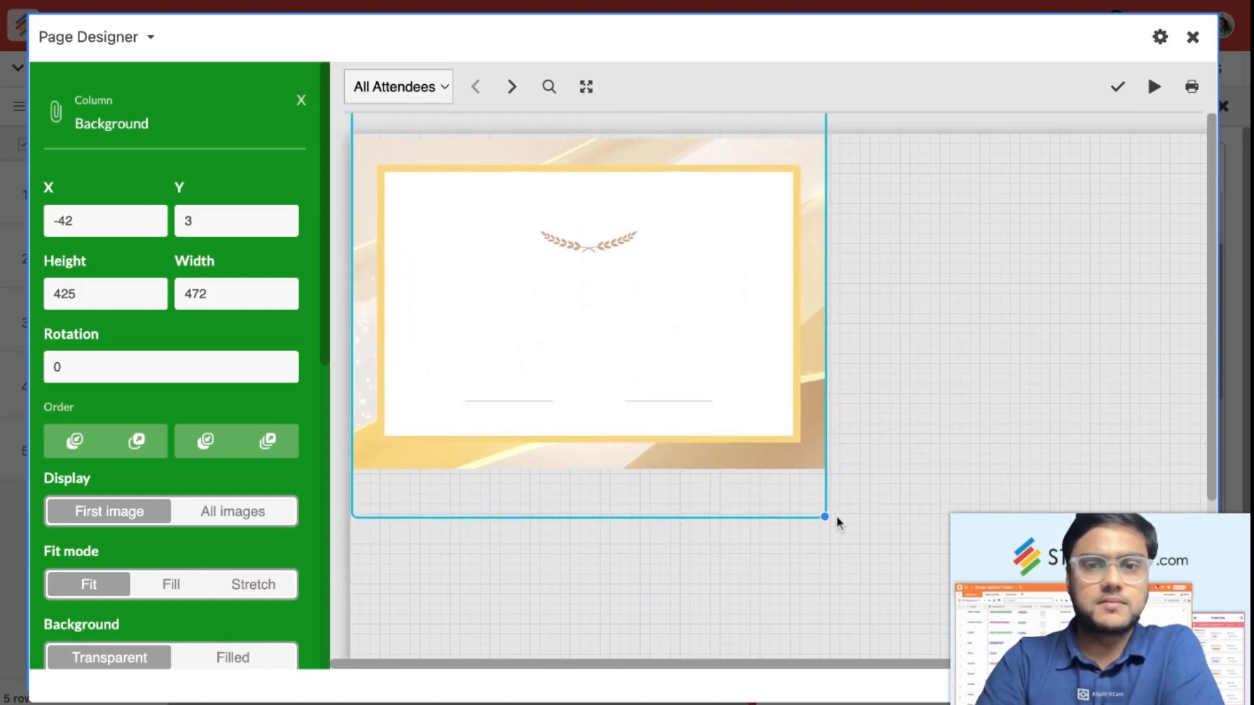
Step: Enlarge the background image to about 845 wide and 549 high and move it against the page's upper-left edges
drag(824, 516, 929, 654)
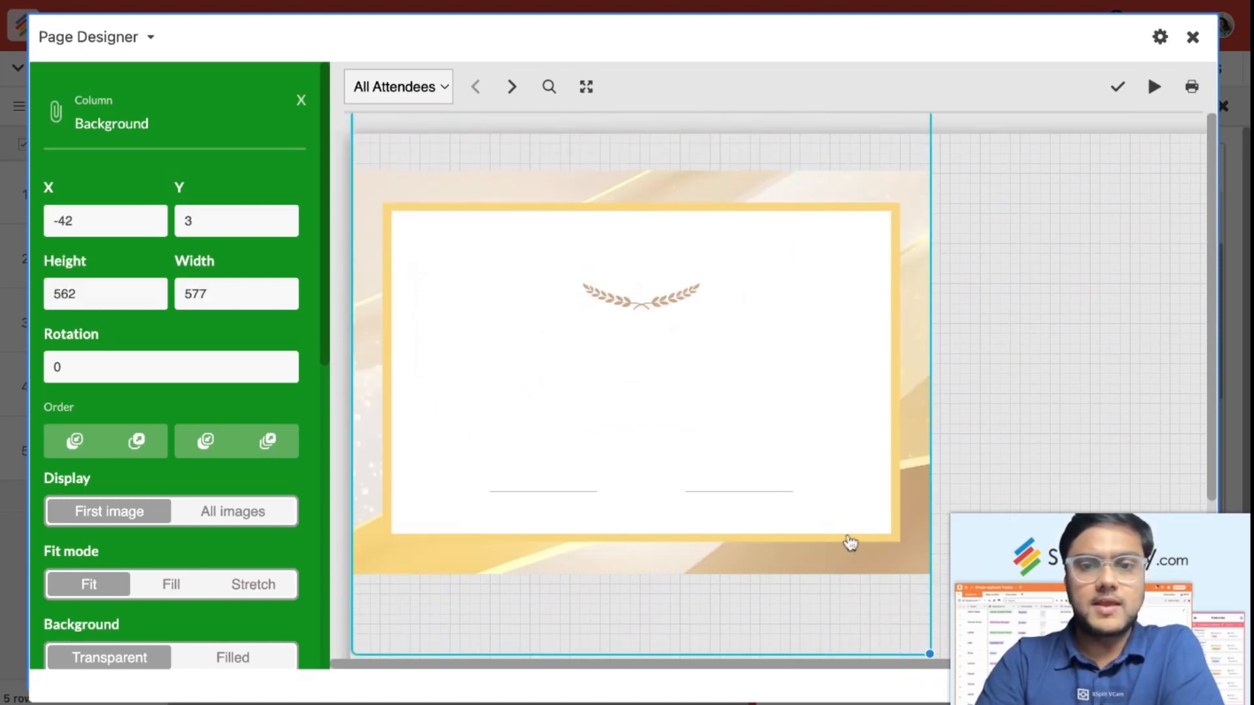
drag(850, 504, 852, 468)
scroll(891, 518, down, 2)
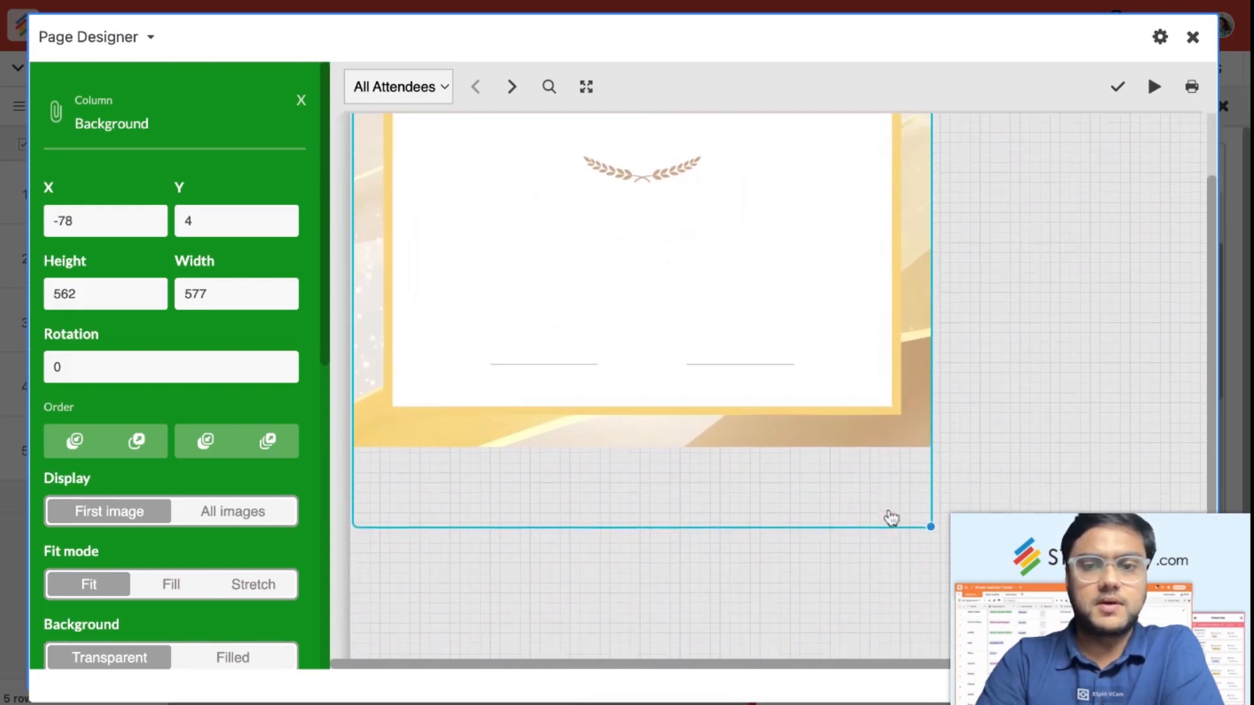
drag(930, 519, 1197, 508)
scroll(1100, 433, down, 1)
mouse_move(1159, 606)
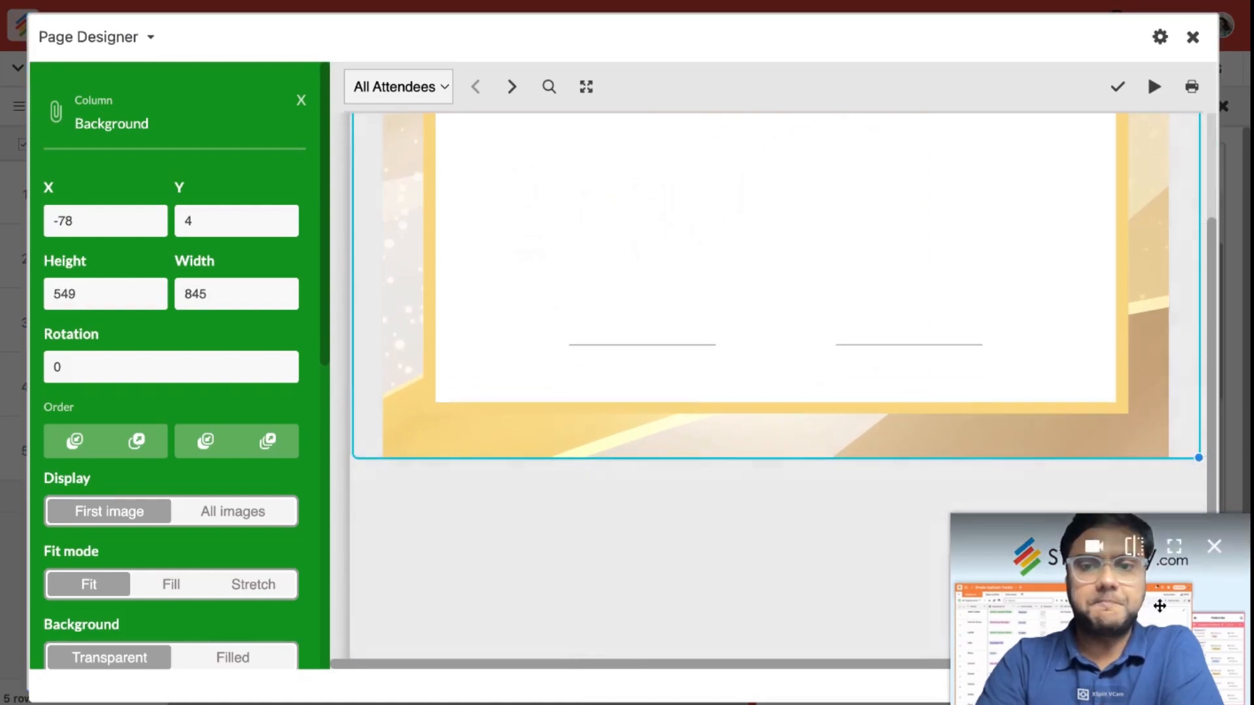
drag(1198, 457, 1183, 604)
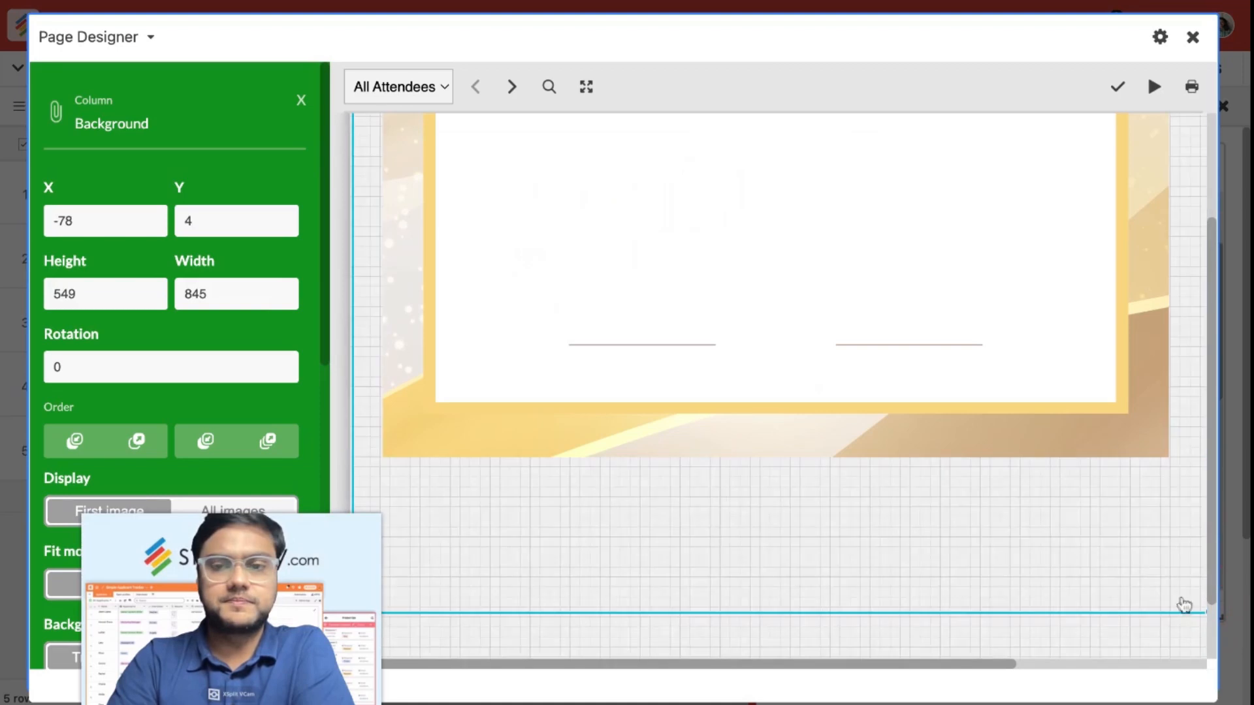
scroll(1042, 473, up, 2)
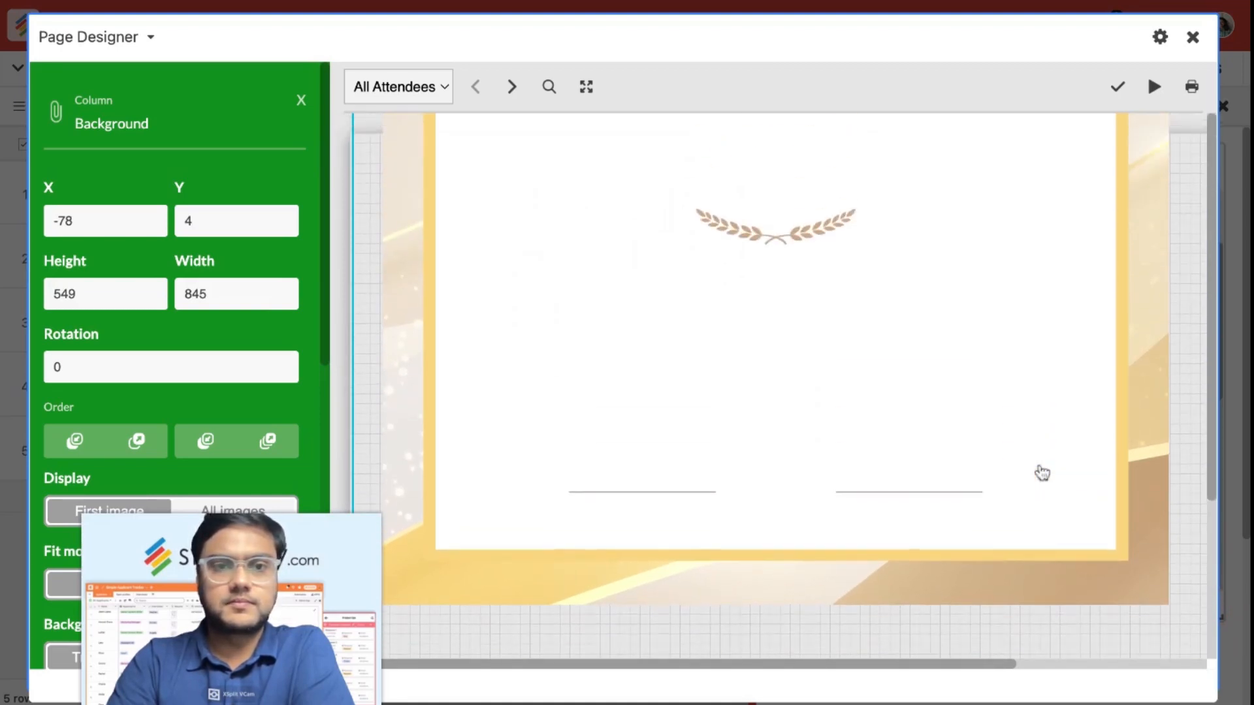
drag(999, 432, 967, 511)
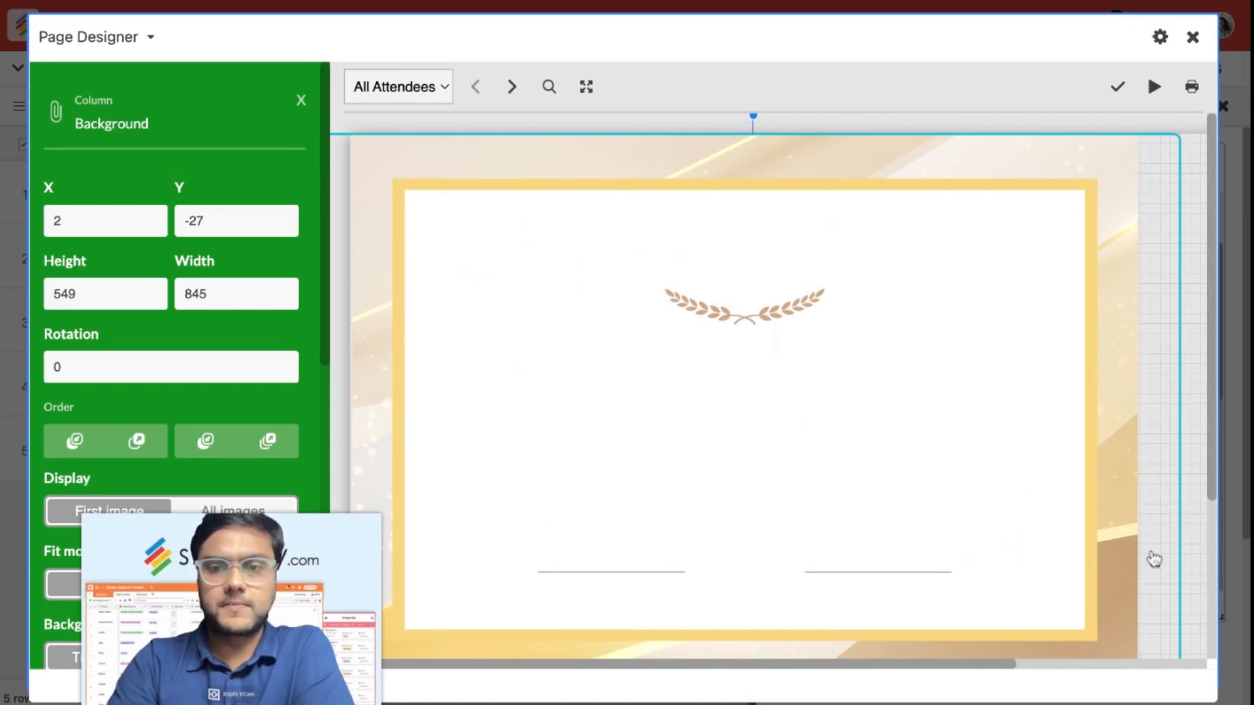
Step: Enlarge the background image toward the page's lower-right corner to about 1161 wide and 719 high
scroll(1152, 559, down, 2)
scroll(1165, 617, down, 1)
drag(1181, 615, 1204, 623)
scroll(1126, 568, right, 2)
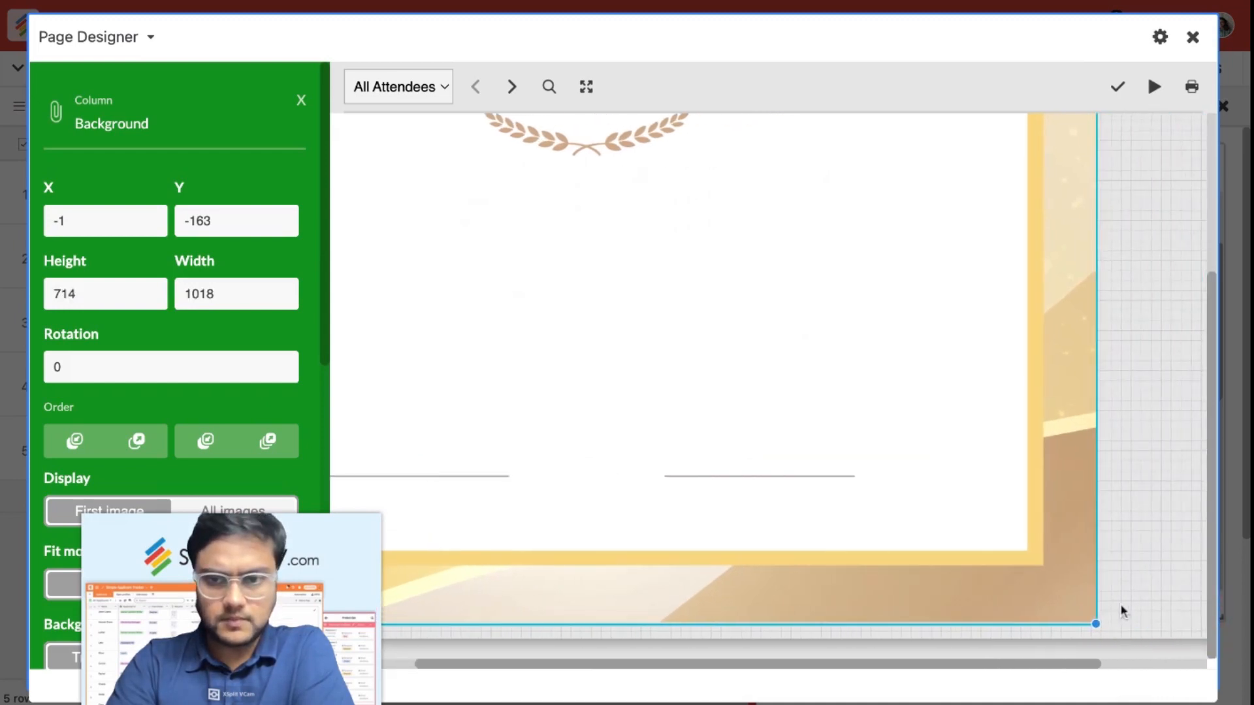
drag(1097, 624, 1188, 624)
scroll(1152, 629, right, 1)
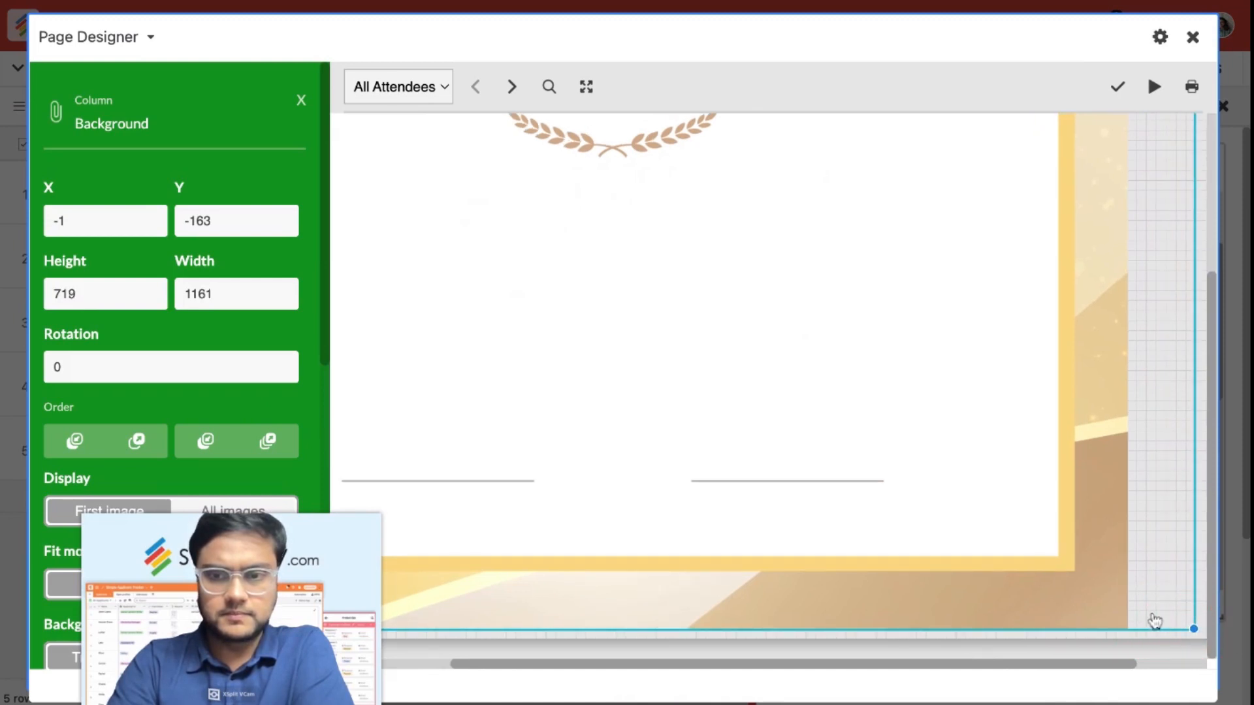
Step: Stretch the background image's frame to about 1347 wide and 727 high, and finish editing the layout
scroll(1153, 619, right, 1)
drag(1112, 629, 1182, 628)
mouse_move(1041, 568)
mouse_down()
mouse_move(1069, 568)
mouse_move(1042, 570)
mouse_up()
drag(1197, 631, 1229, 625)
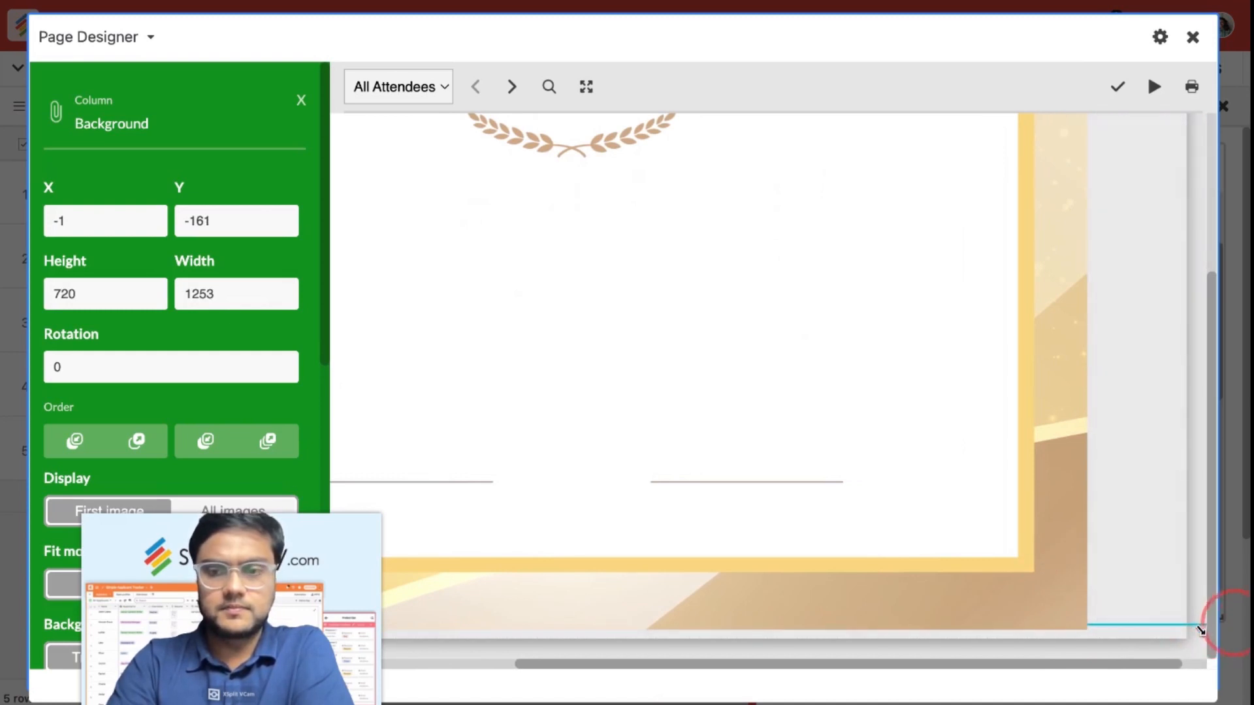
drag(1109, 573, 954, 551)
click(1019, 548)
drag(1127, 619, 1186, 633)
click(1023, 567)
drag(1023, 566, 1030, 569)
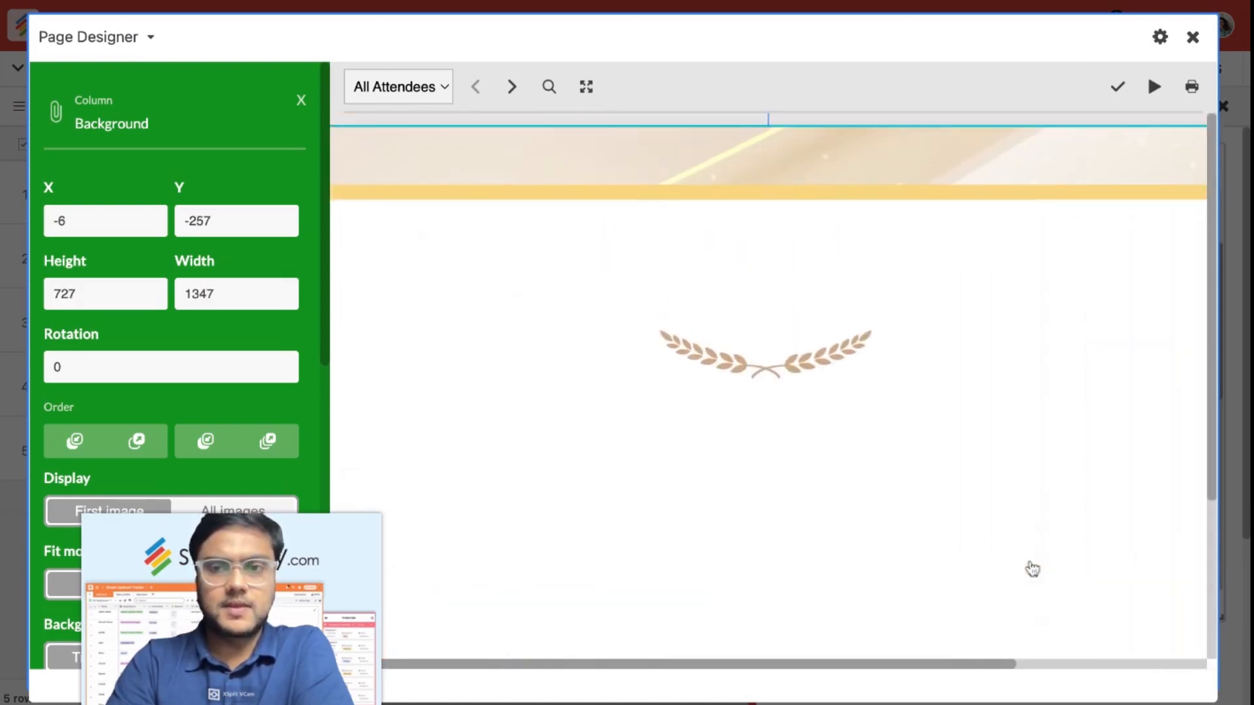
click(1119, 90)
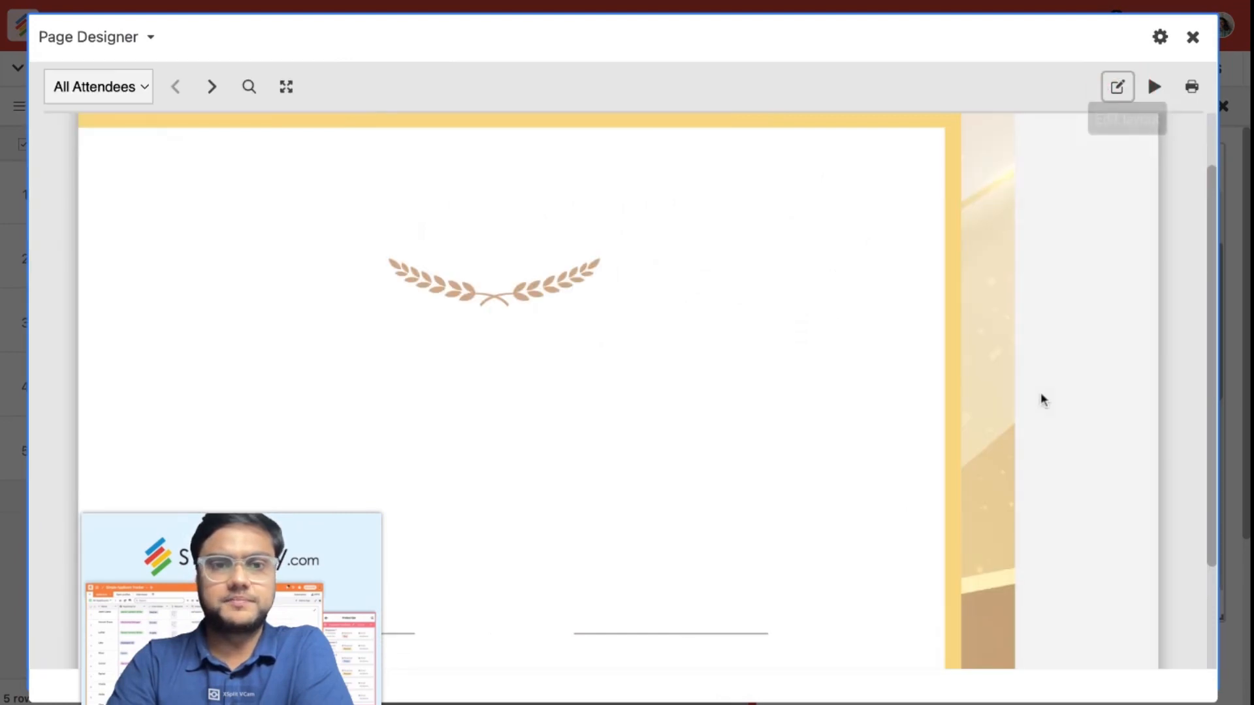
Step: Reposition the background image to about X 57, Y -151 at the page's upper-left corner and save the layout
click(904, 288)
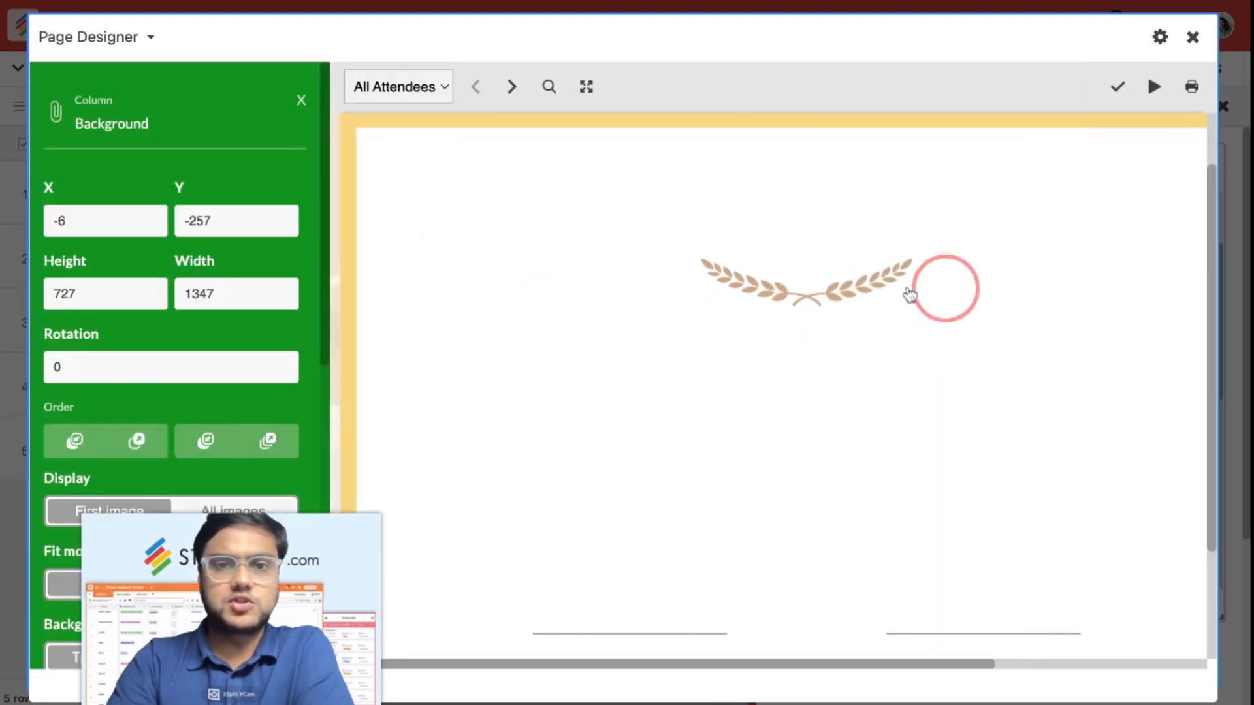
drag(910, 295, 907, 305)
drag(1020, 351, 1016, 351)
click(1119, 90)
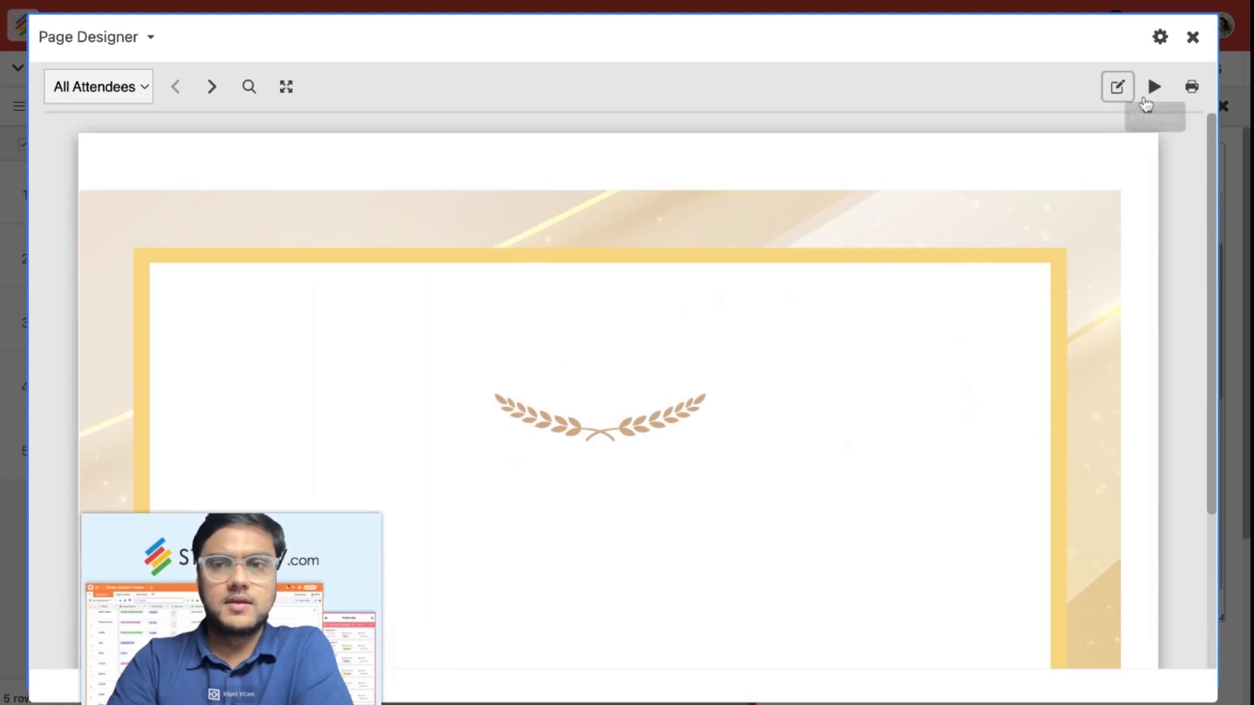
click(1117, 87)
click(983, 282)
scroll(983, 283, down, 2)
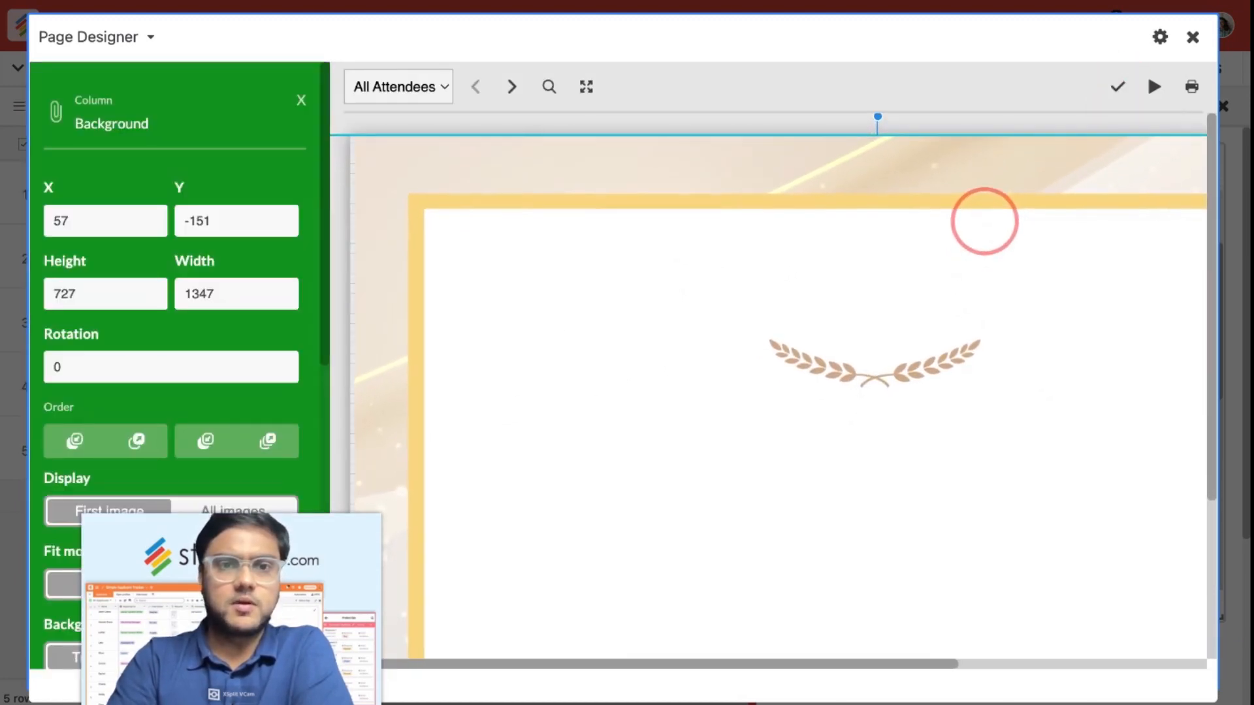
click(1117, 87)
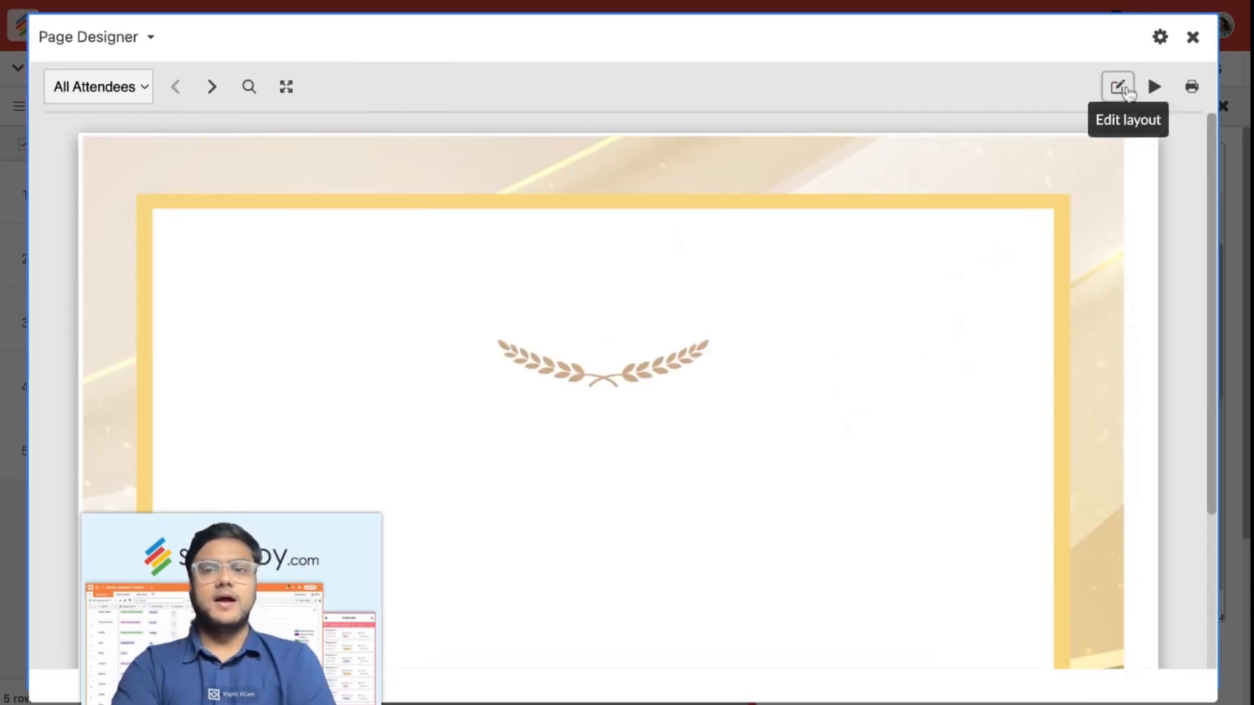
Step: Reopen the layout for editing and add a static text reading "Certificate of Achievement" just above the laurel ornament
click(1117, 87)
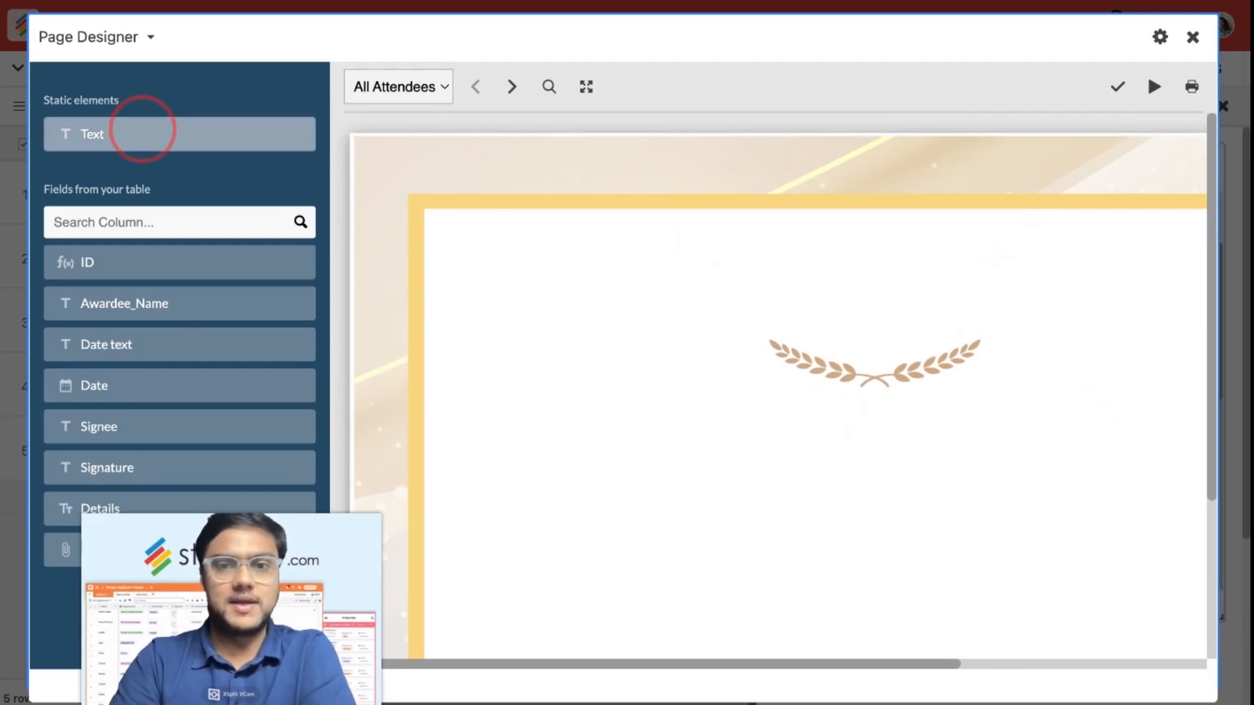
drag(142, 130, 864, 288)
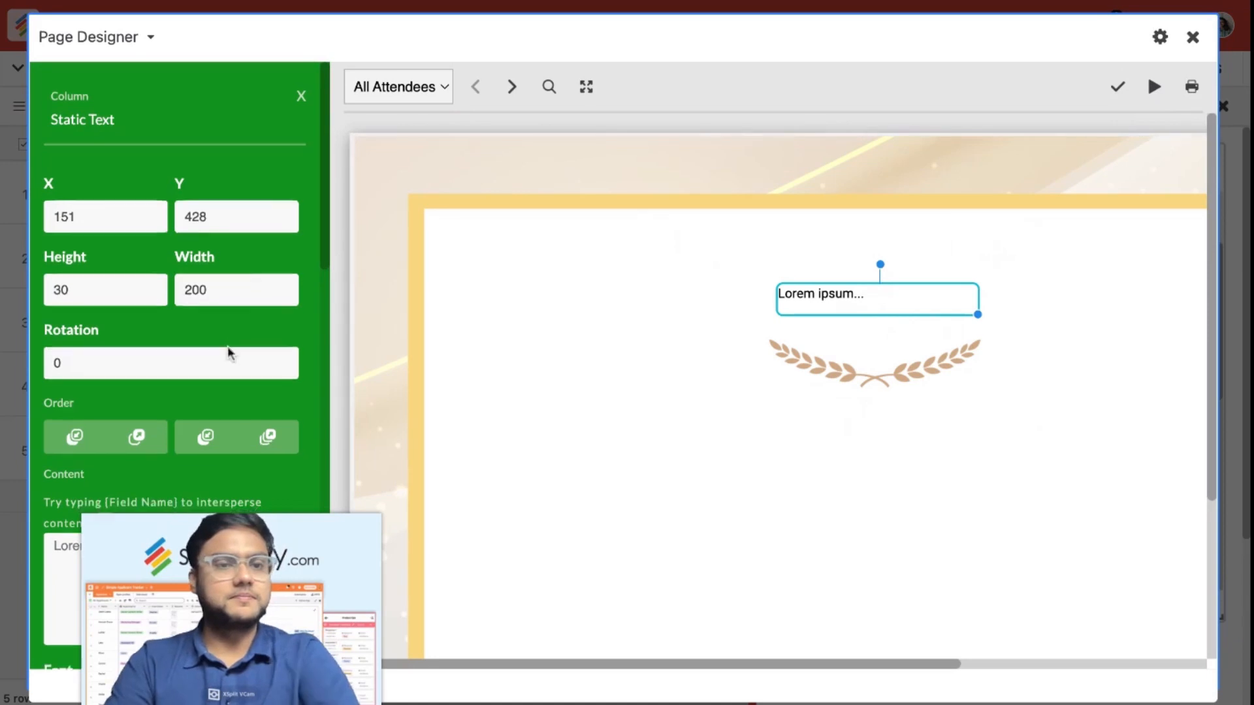
scroll(229, 392, down, 4)
click(143, 307)
text(Certificate of Achievement)
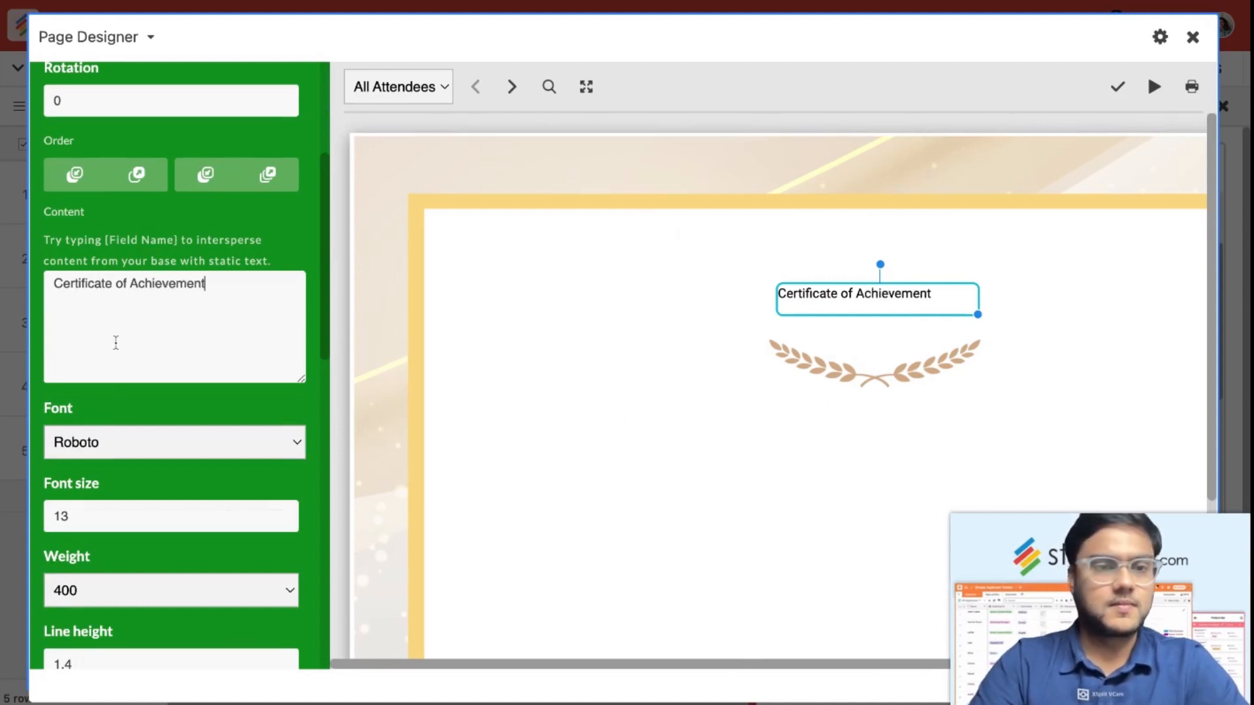
Step: Set the certificate title's font to Merriweather at size 36 and widen its text box slightly
scroll(115, 343, down, 5)
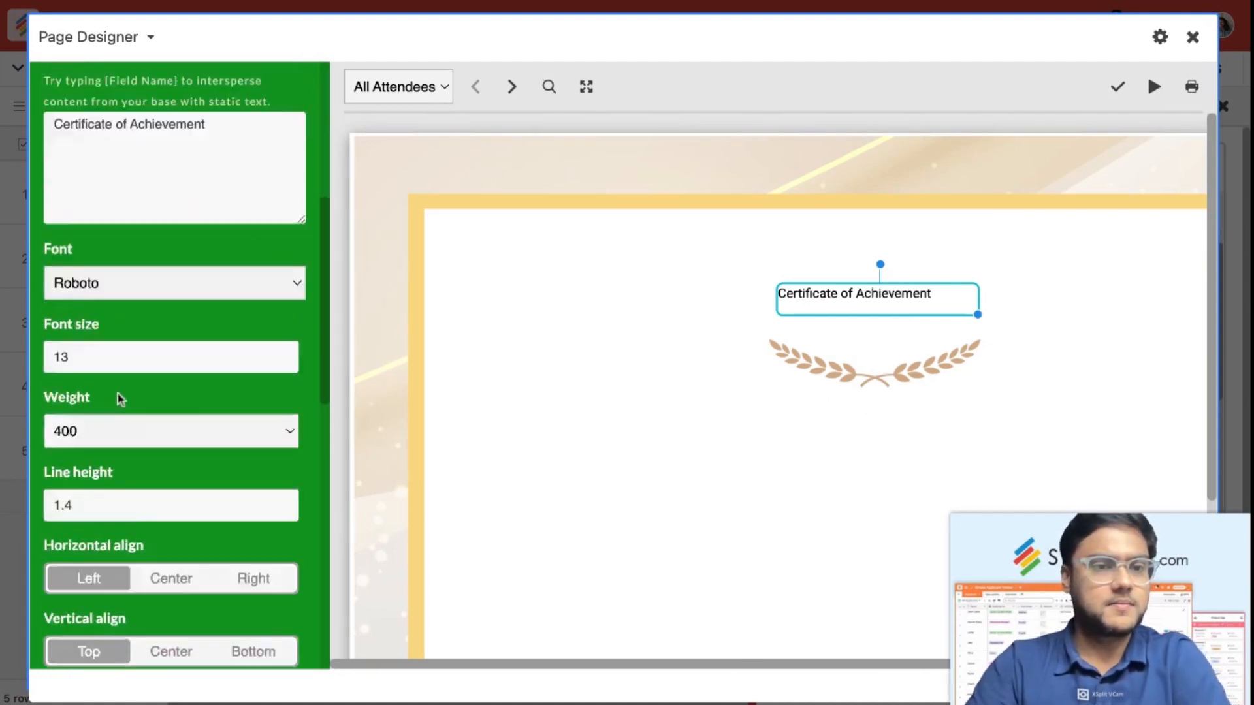
scroll(210, 163, up, 2)
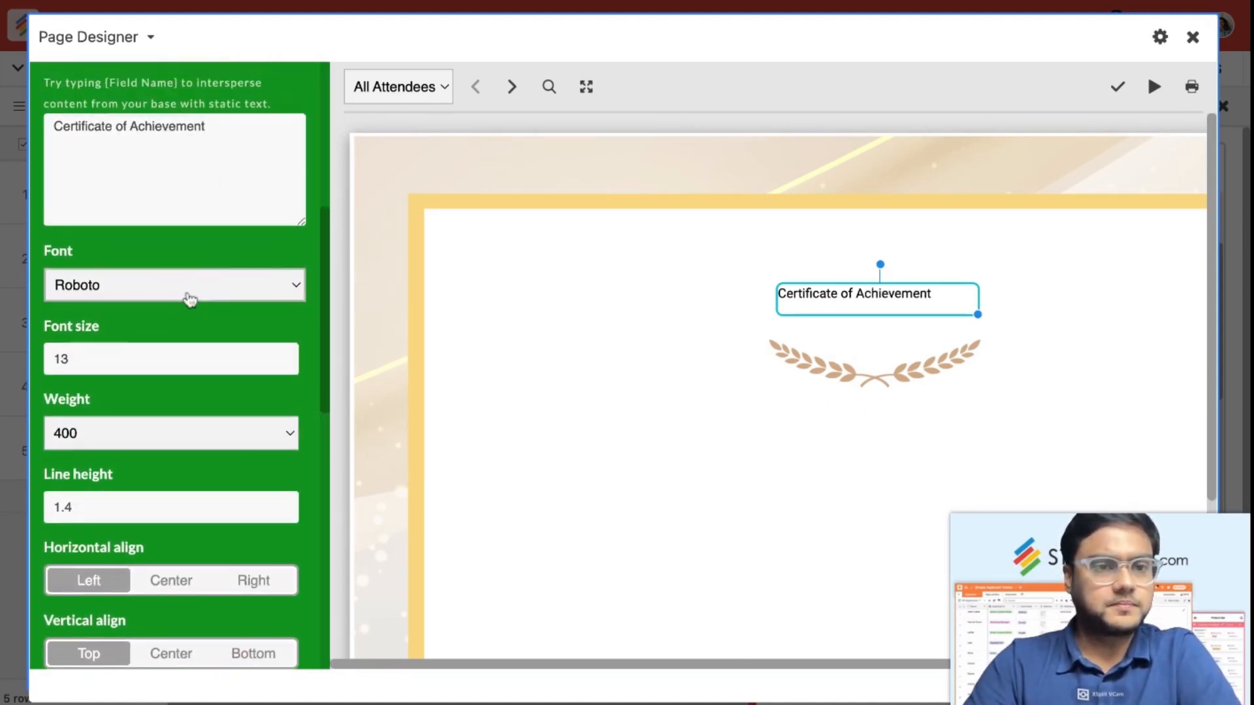
click(211, 158)
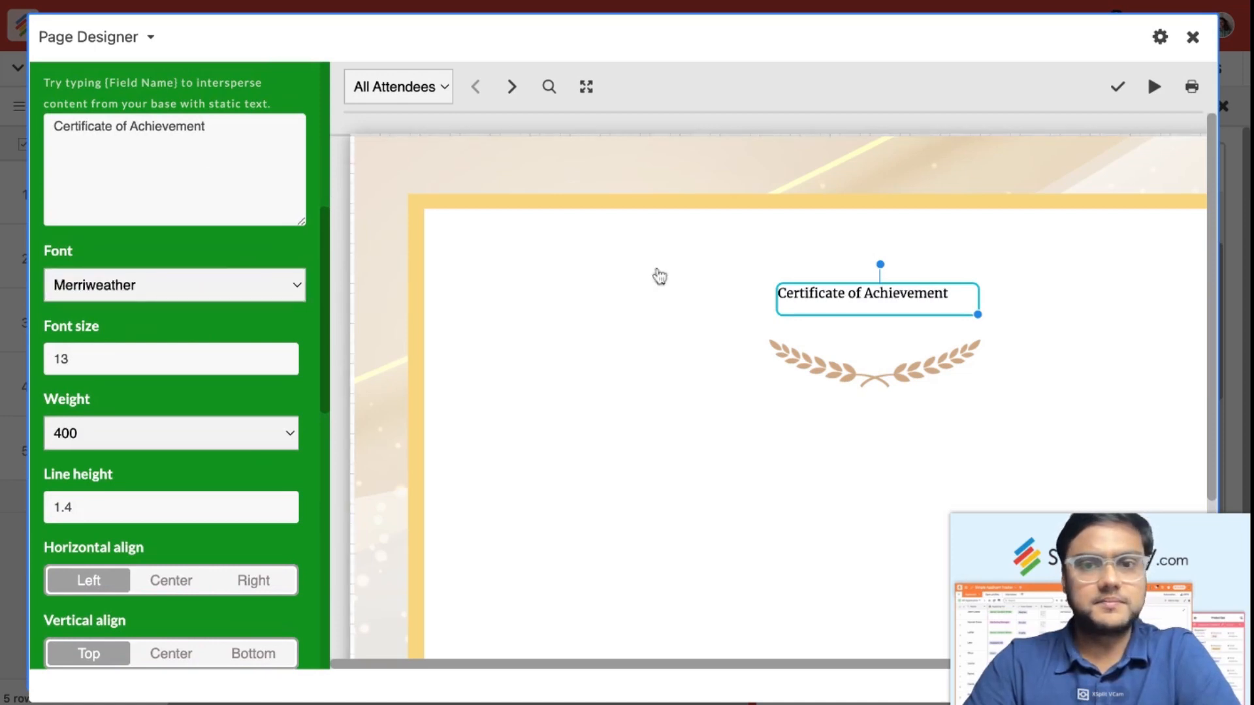
drag(978, 316, 1013, 315)
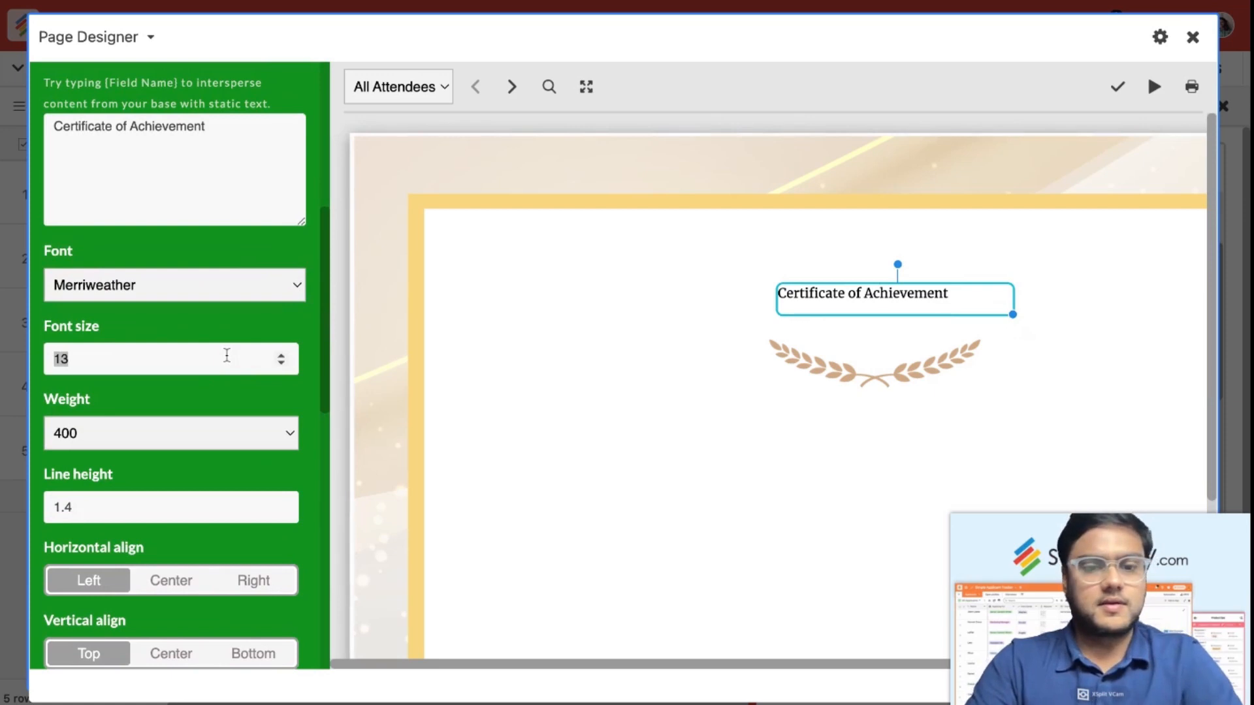
text(36)
click(627, 286)
Step: Enlarge the title's text box until the whole title fits on one line and position it just above the laurel ornament
drag(890, 314, 747, 307)
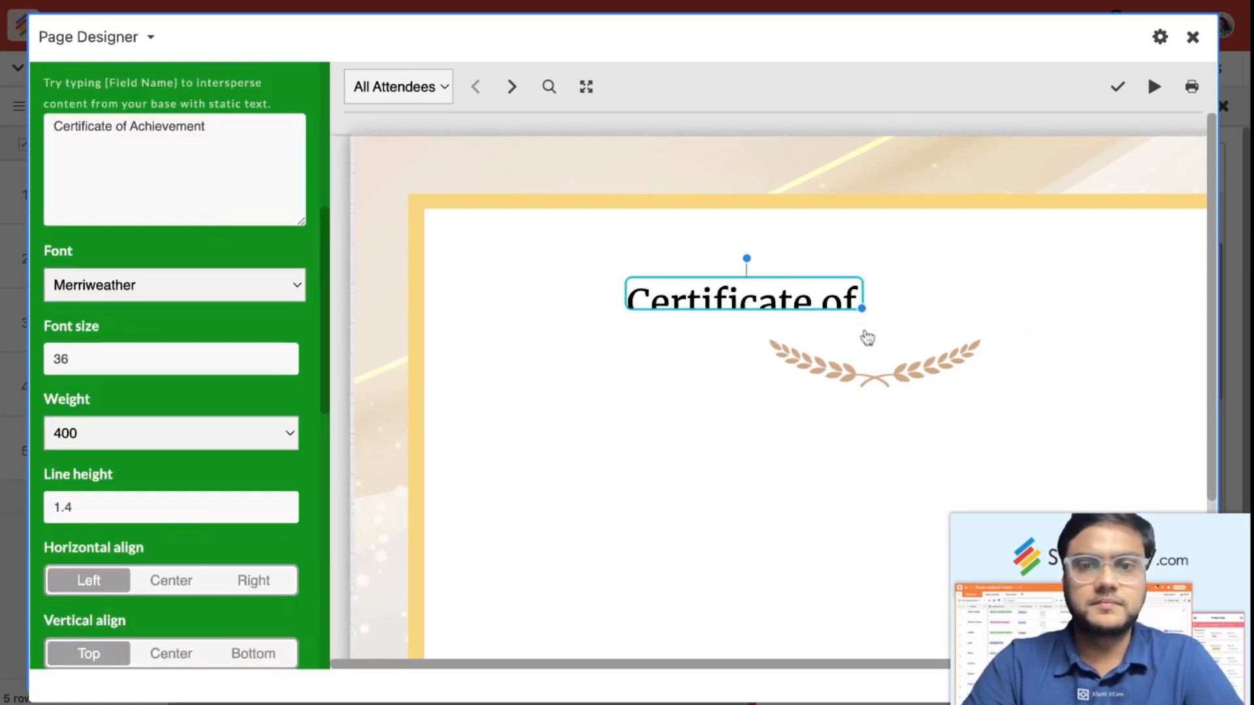
drag(862, 310, 1147, 311)
mouse_move(969, 289)
mouse_down()
mouse_move(1002, 283)
mouse_move(971, 292)
mouse_up()
drag(1179, 307, 1192, 331)
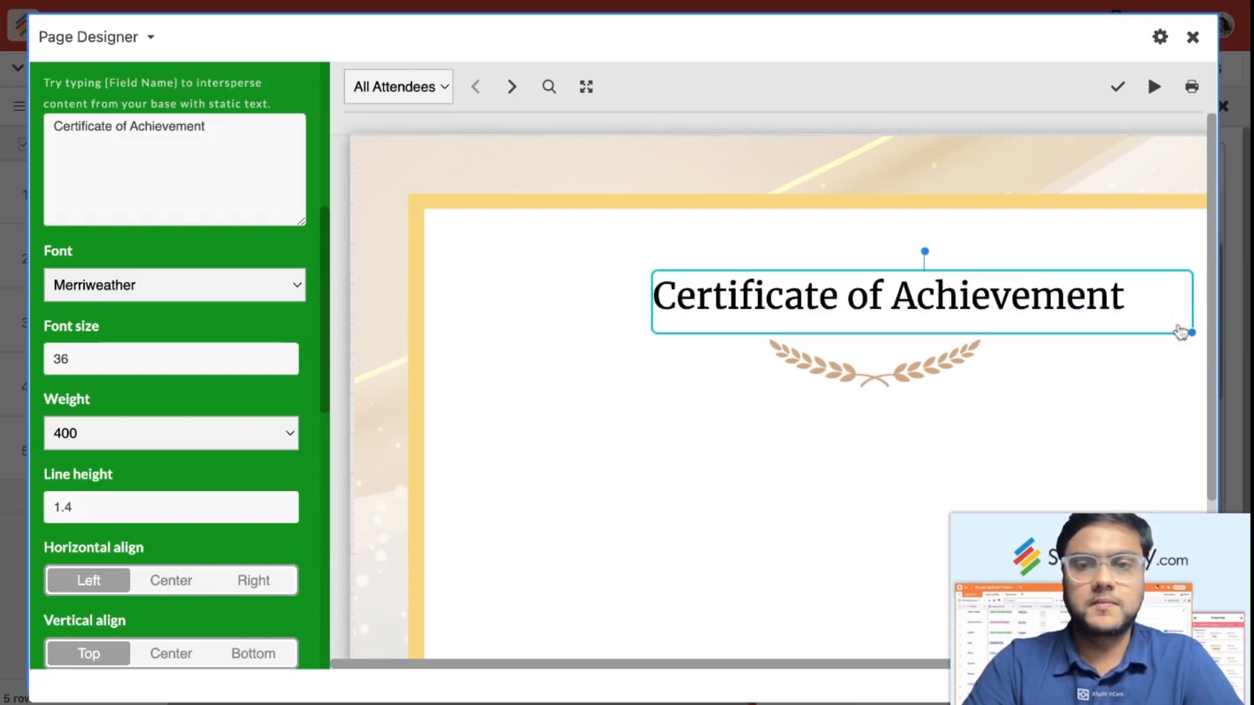
drag(1112, 312, 1109, 309)
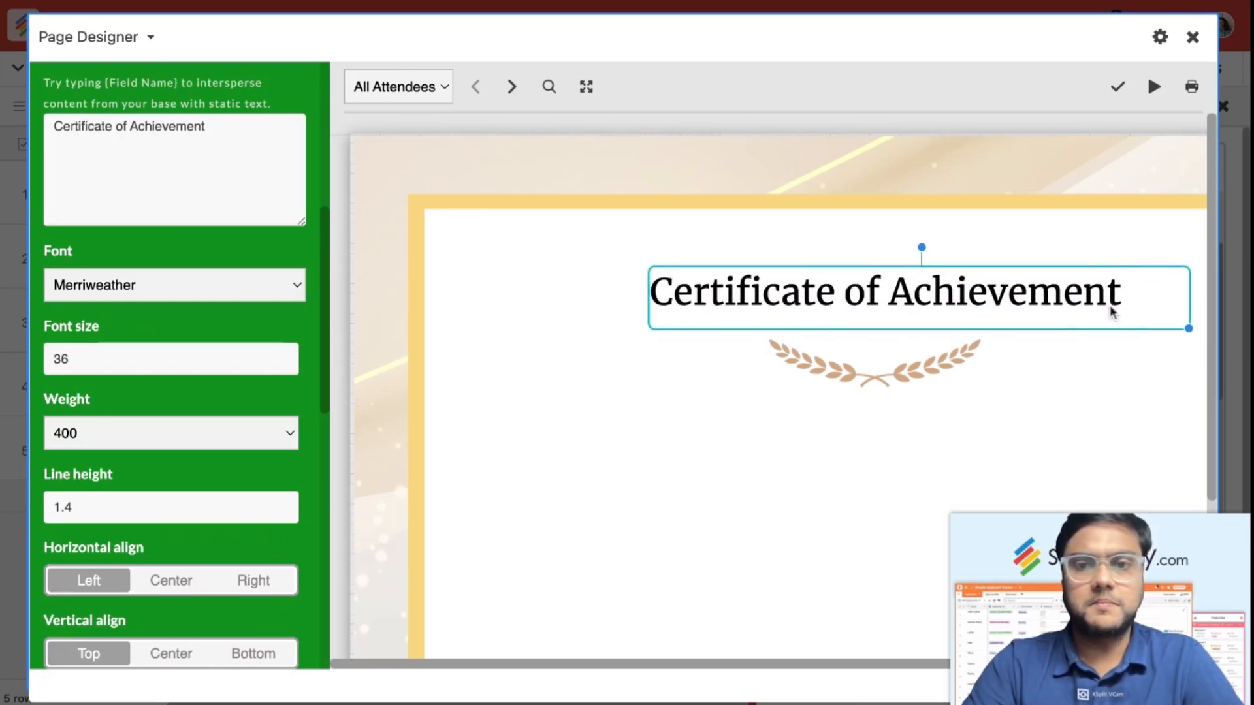
Step: Close the background image's properties and place the Awardee_Name field below the laurel ornament at about X 279, Y 468
click(937, 467)
scroll(901, 433, down, 1)
click(1011, 252)
click(966, 404)
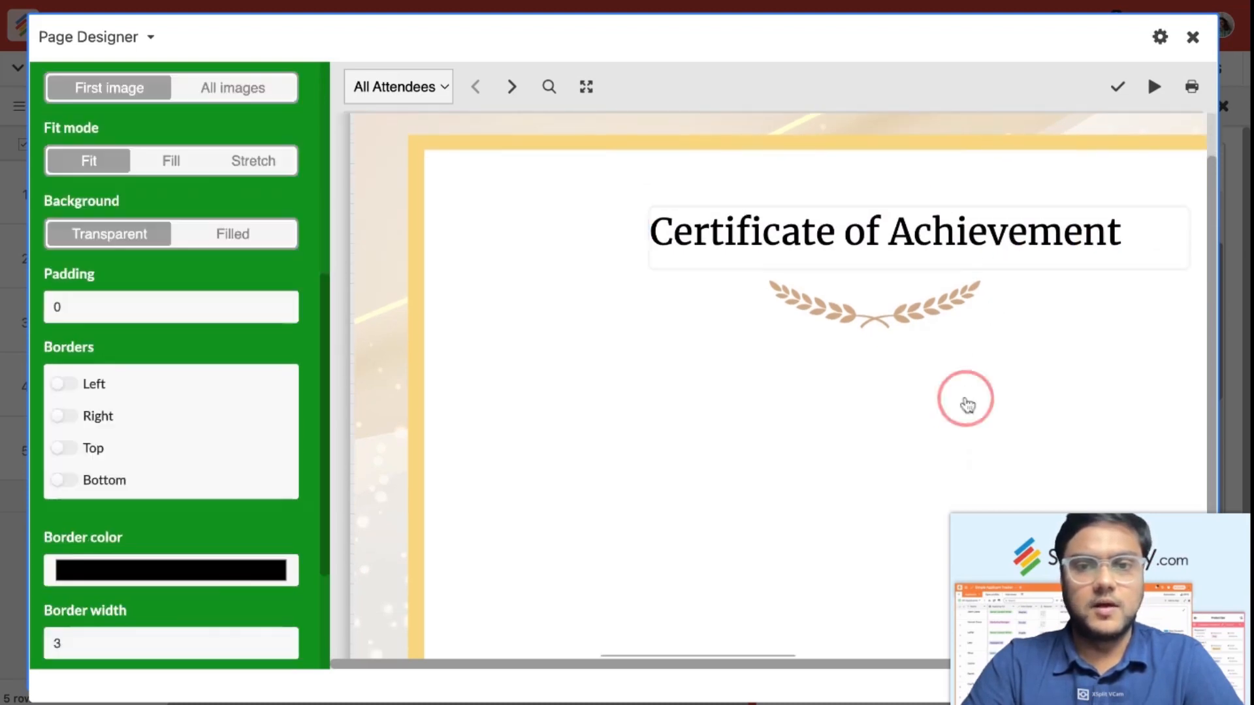
scroll(884, 419, down, 2)
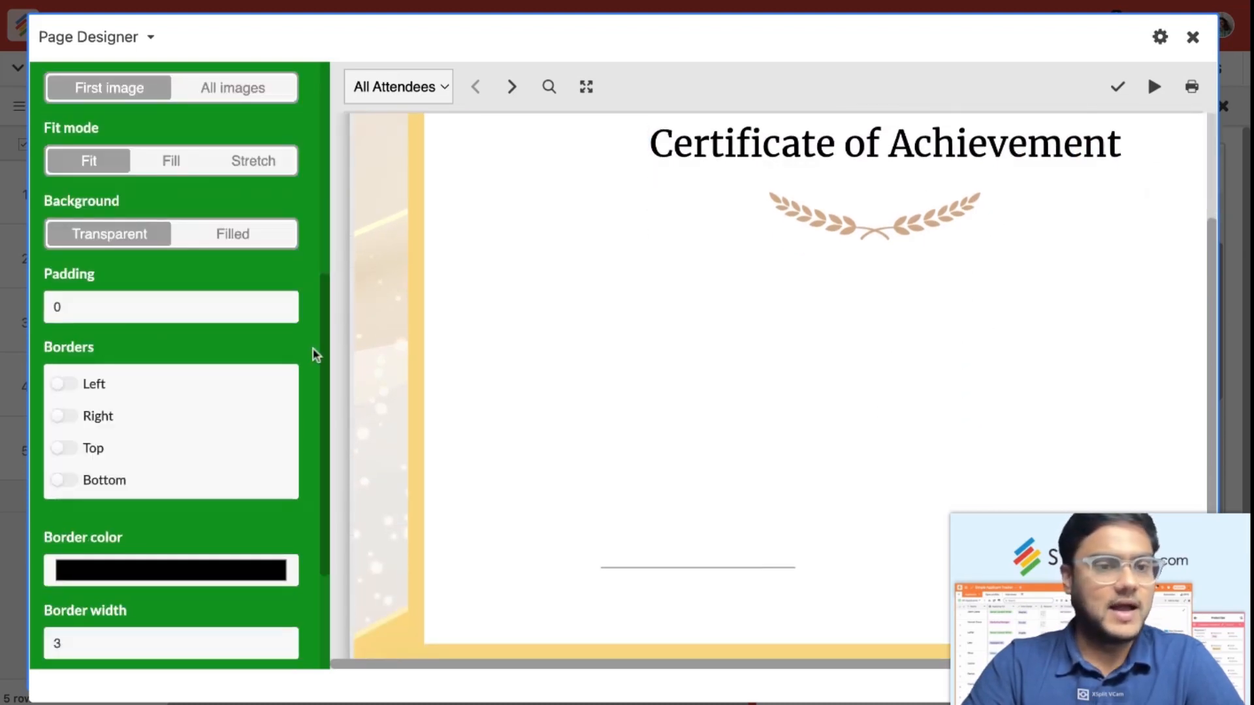
scroll(316, 353, up, 6)
click(301, 104)
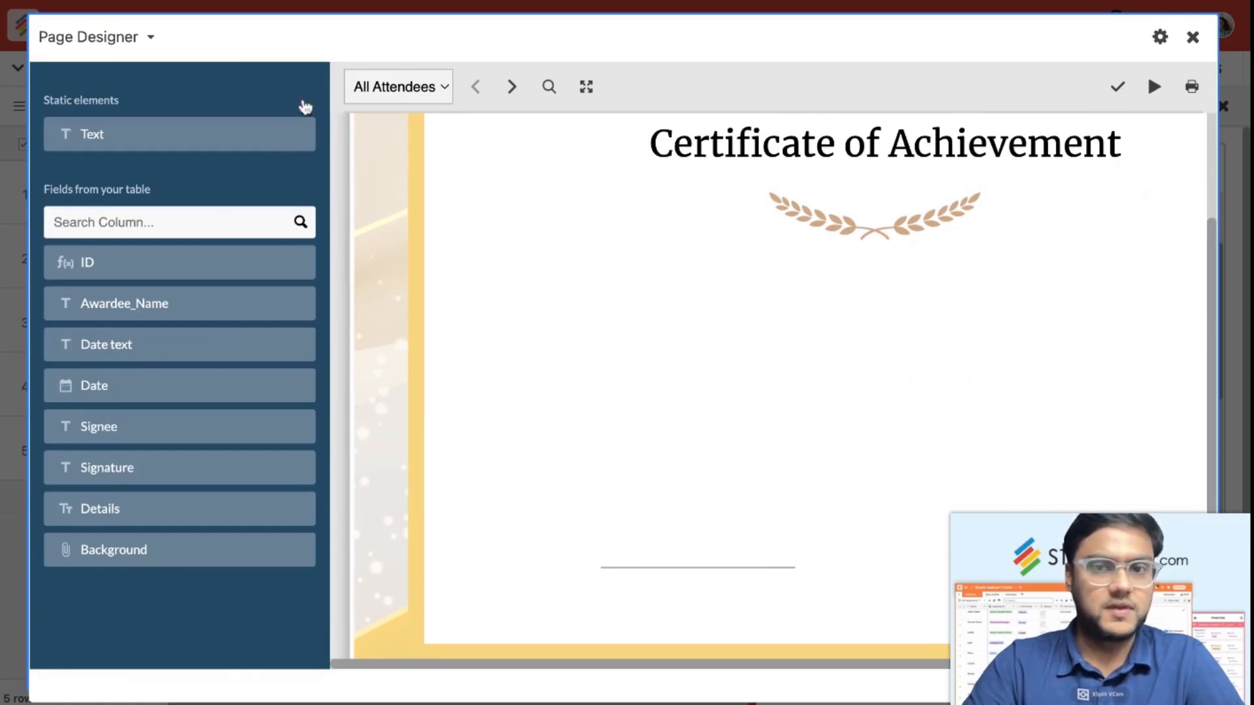
click(181, 310)
drag(180, 309, 882, 285)
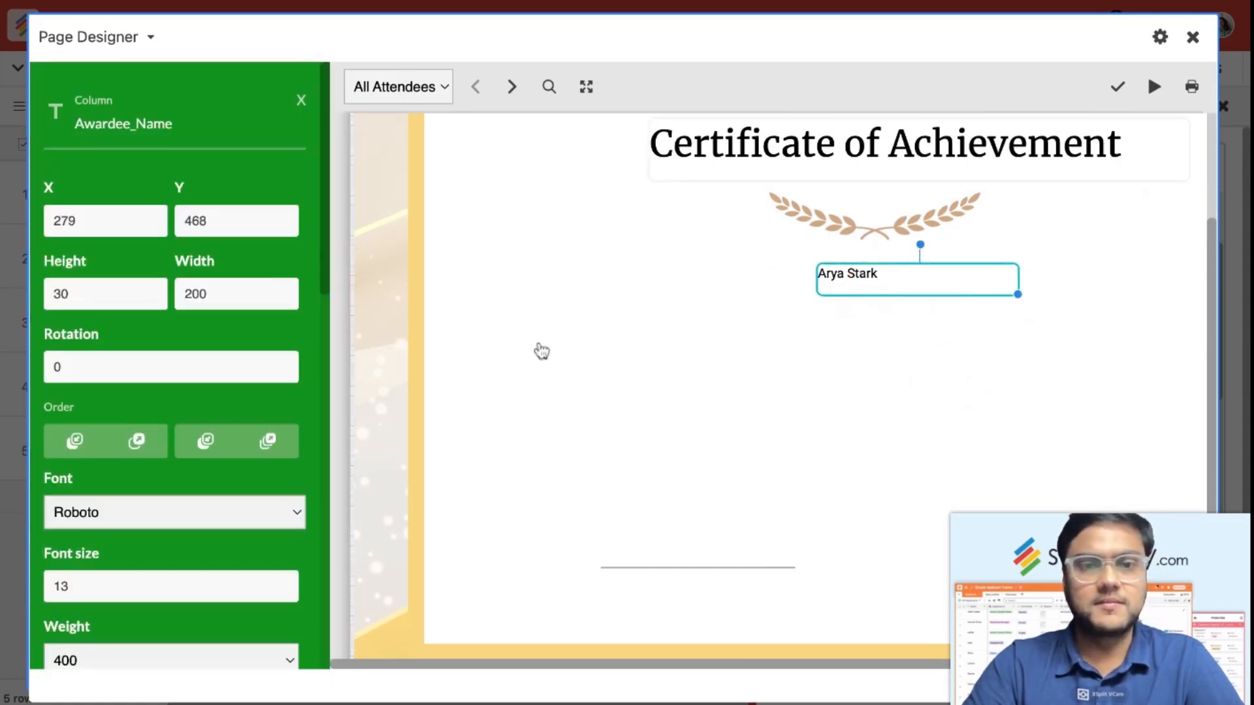
Step: Set the Awardee_Name field's font to Merriweather and its font size to 28
scroll(222, 475, down, 3)
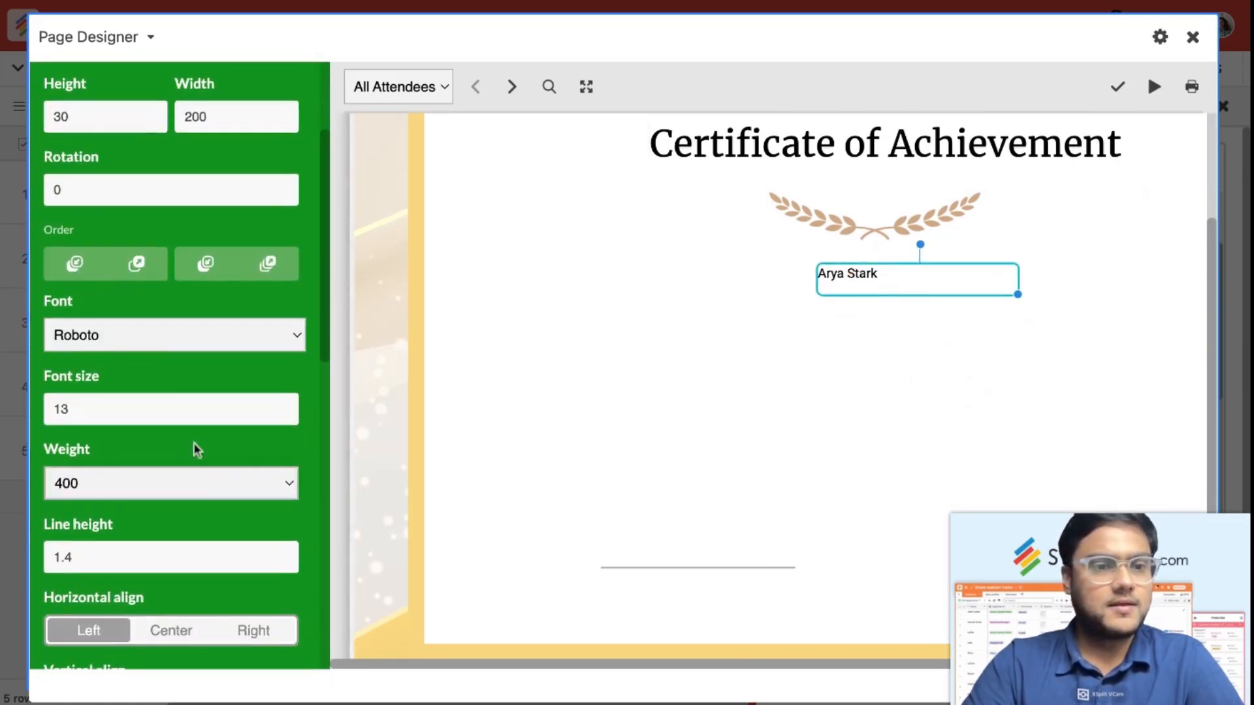
click(180, 336)
click(182, 220)
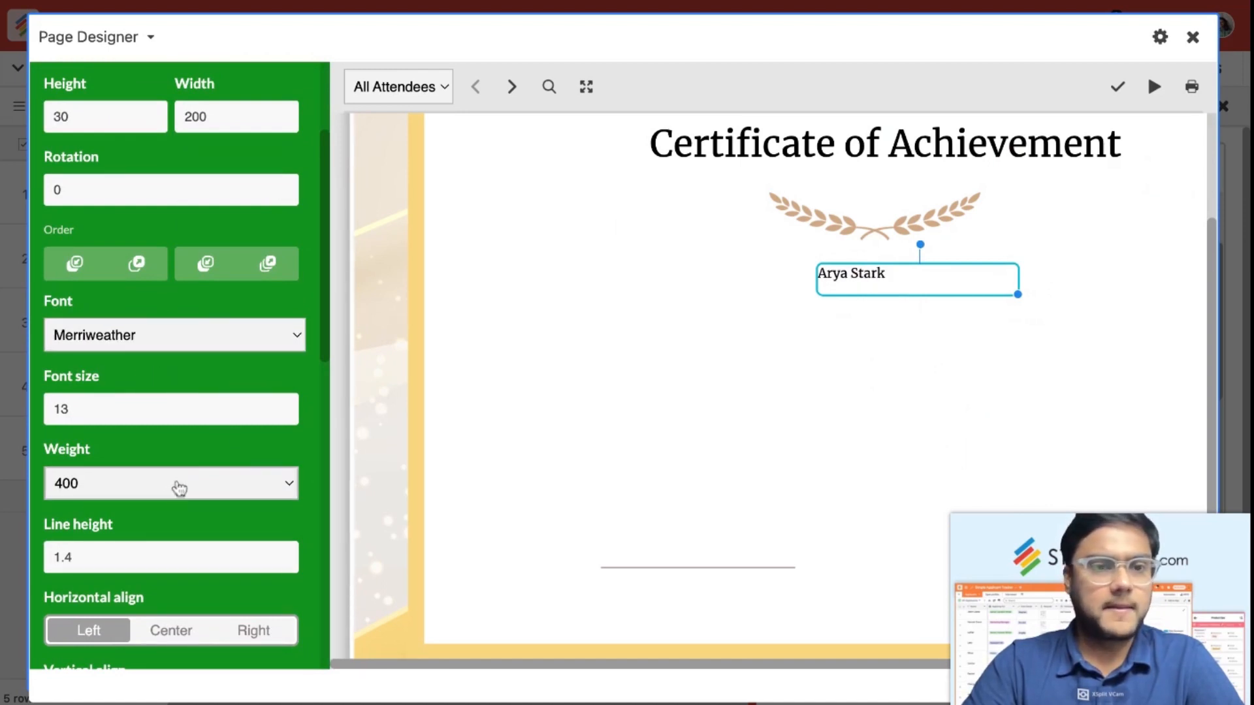
text(28)
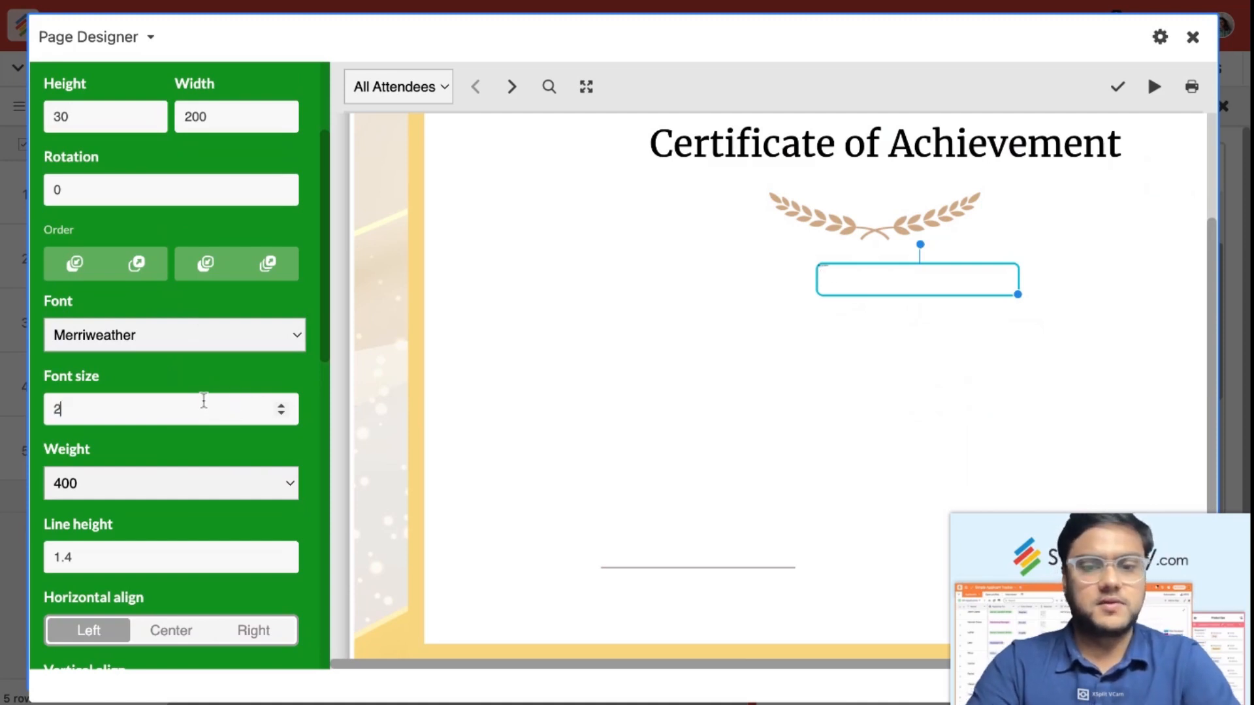